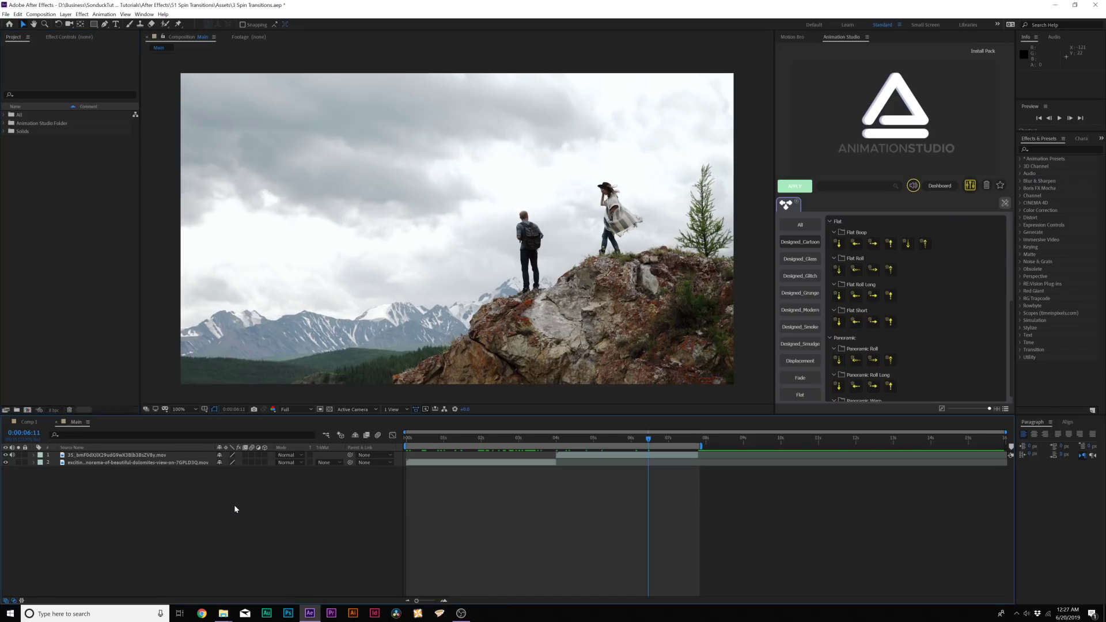
At 3:04, add Adjustment Layer 2 above the two mountain clips in Main.
left_click(188, 461)
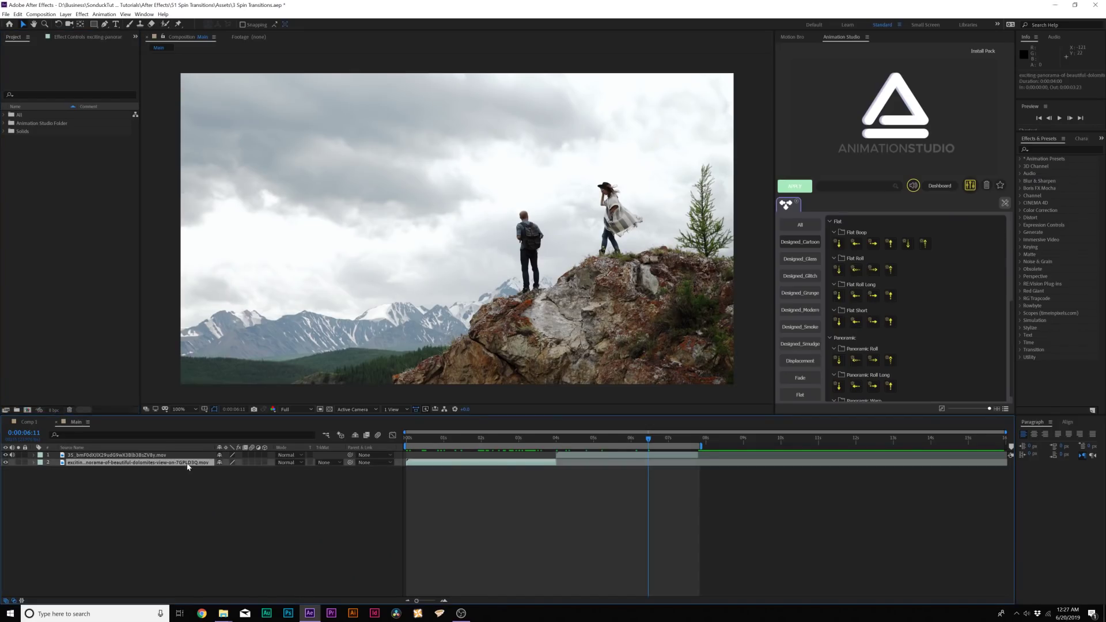
left_click(272, 529)
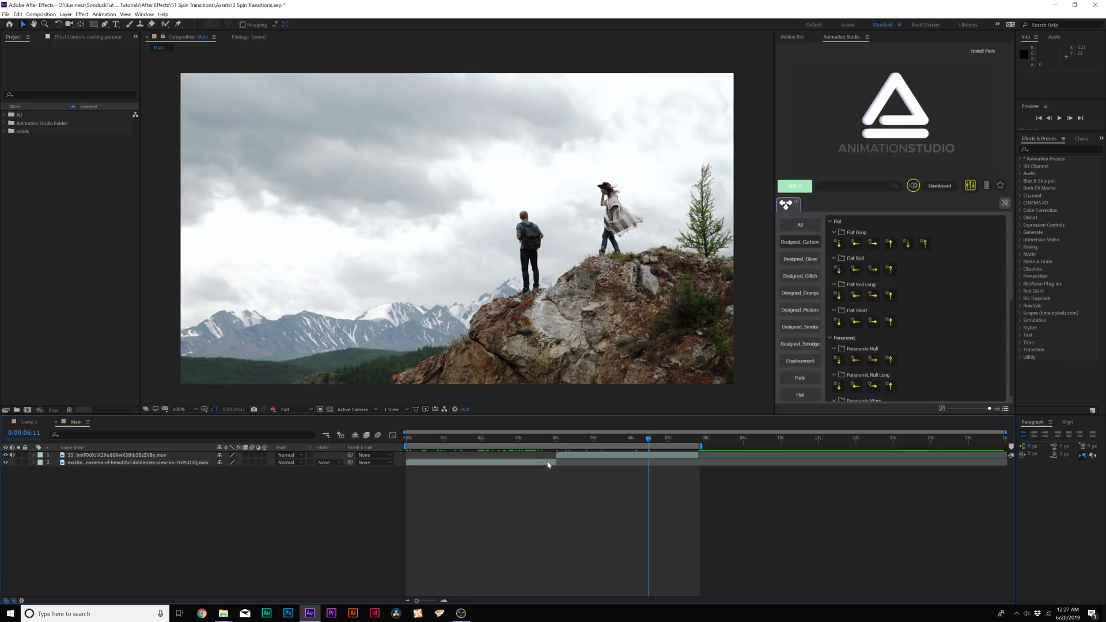
left_click(558, 442)
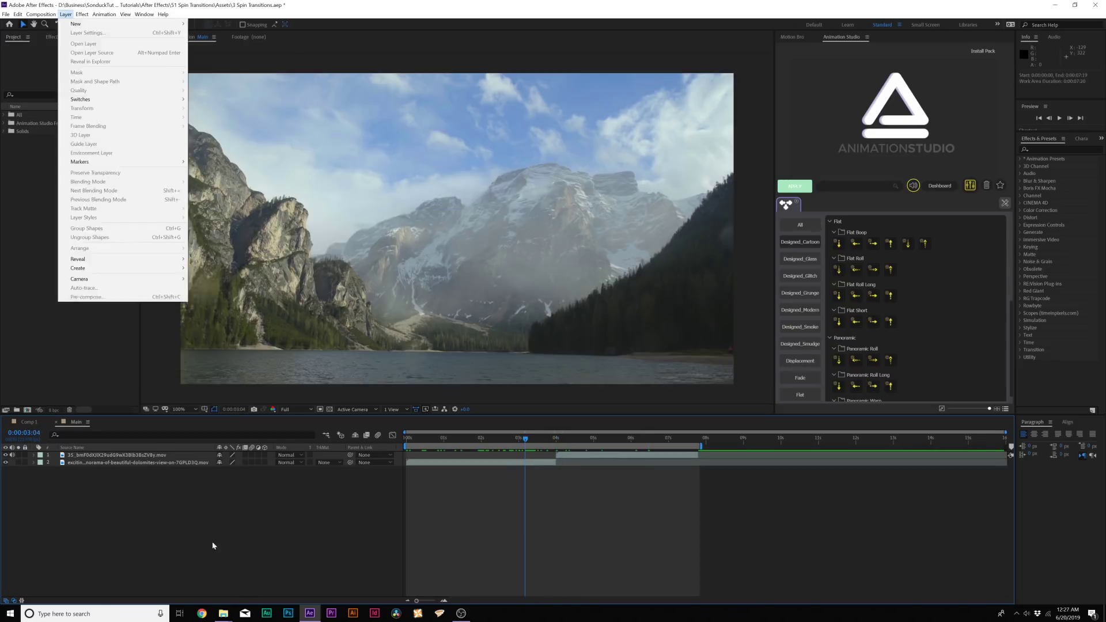
left_click(65, 15)
mouse_move(161, 23)
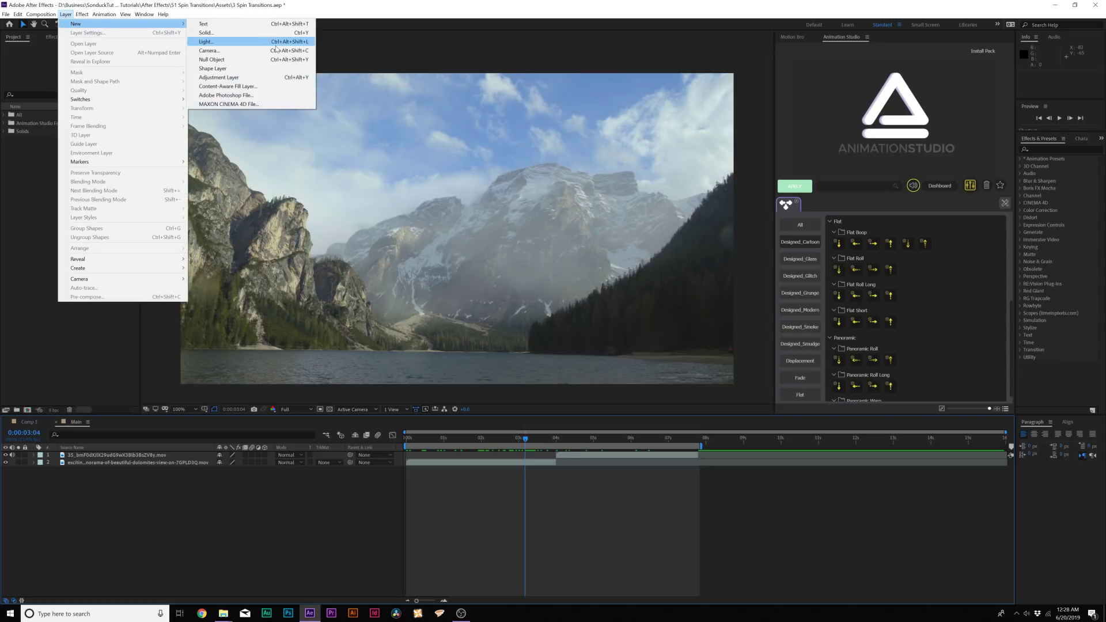
left_click(248, 77)
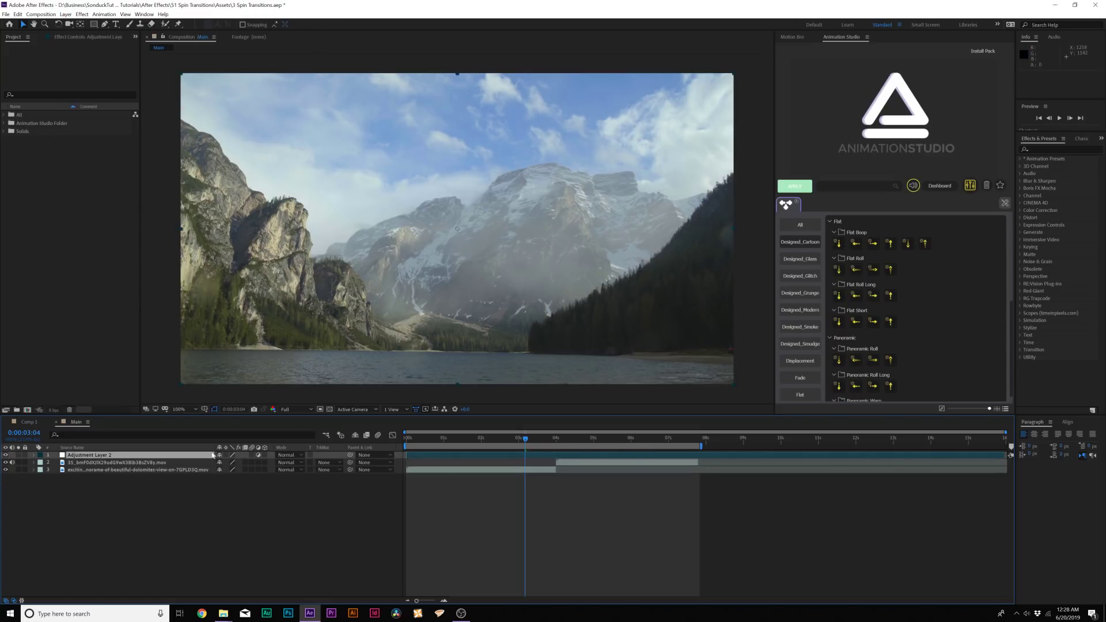
left_click(212, 455)
Apply Motion Tile with output width and height of 250 and Mirror Edges turned on.
left_click(81, 14)
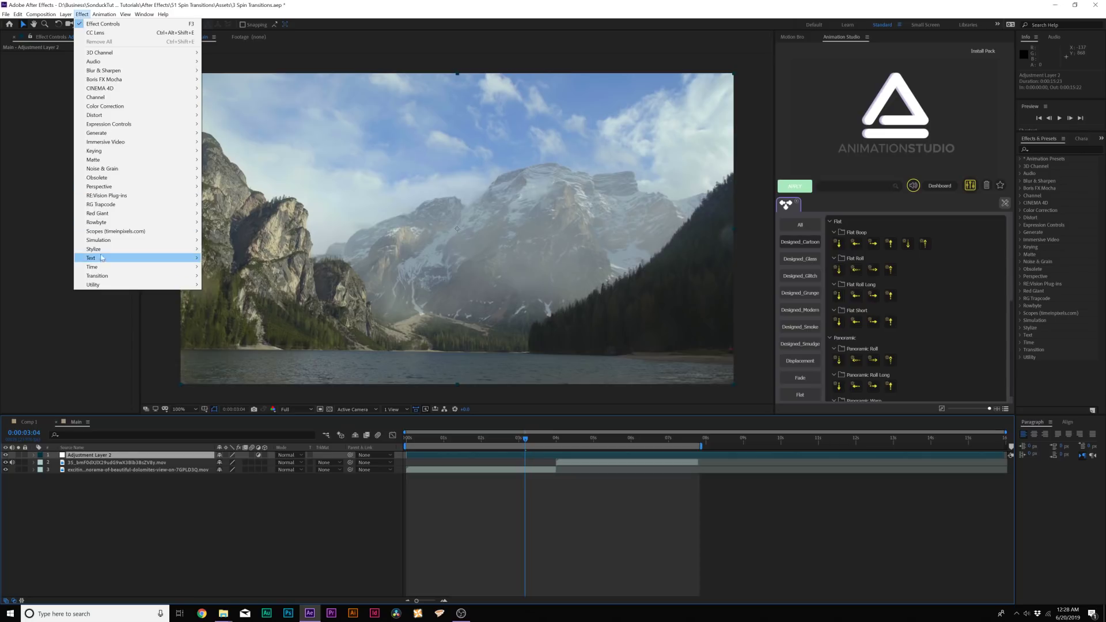
mouse_move(144, 249)
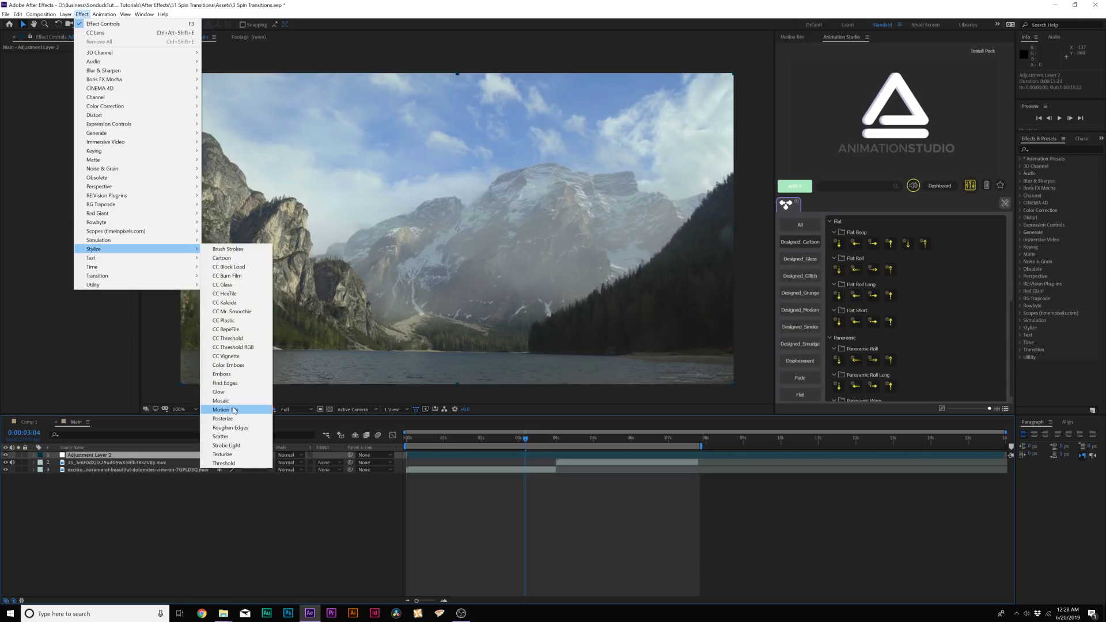
left_click(225, 409)
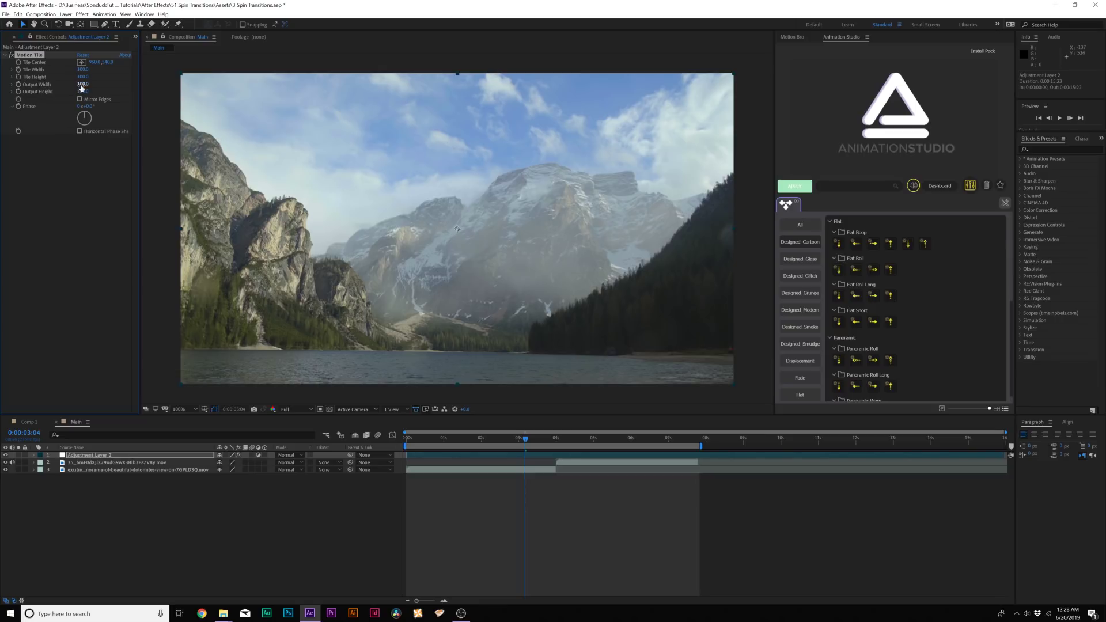
key("Tab")
left_click(89, 178)
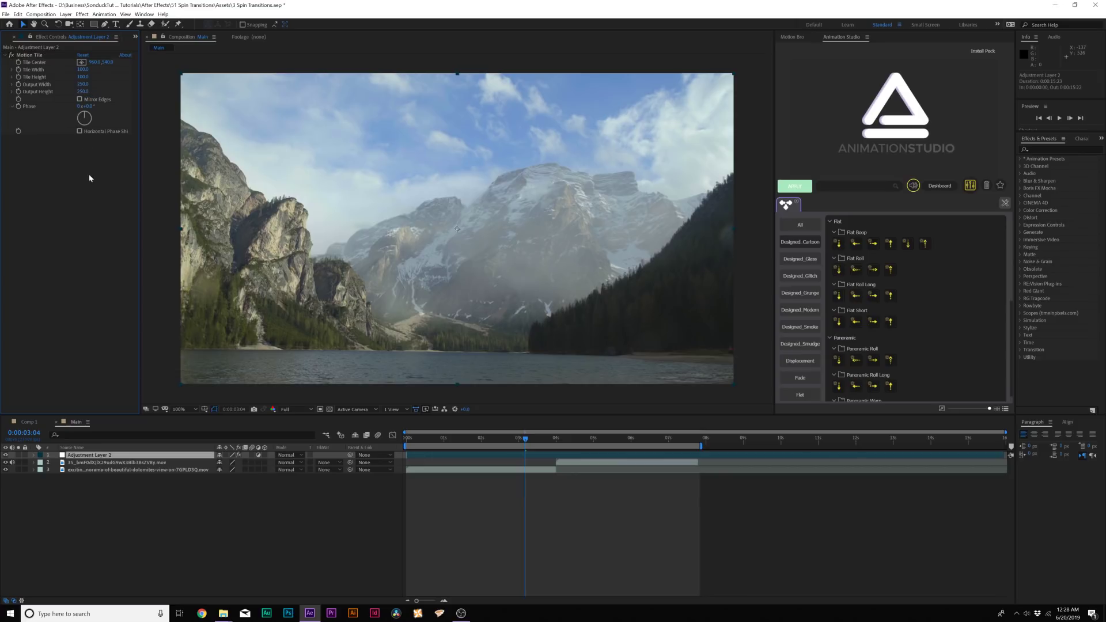
left_click(80, 99)
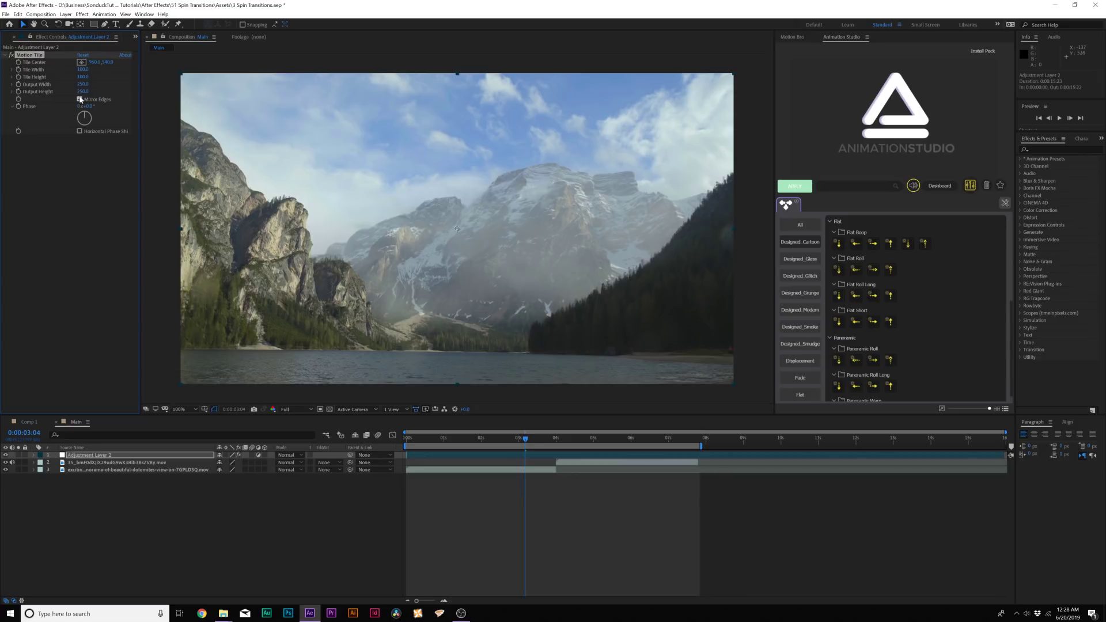
left_click(82, 14)
Add a Transform effect and set a first Rotation keyframe at 3:01.
mouse_move(144, 114)
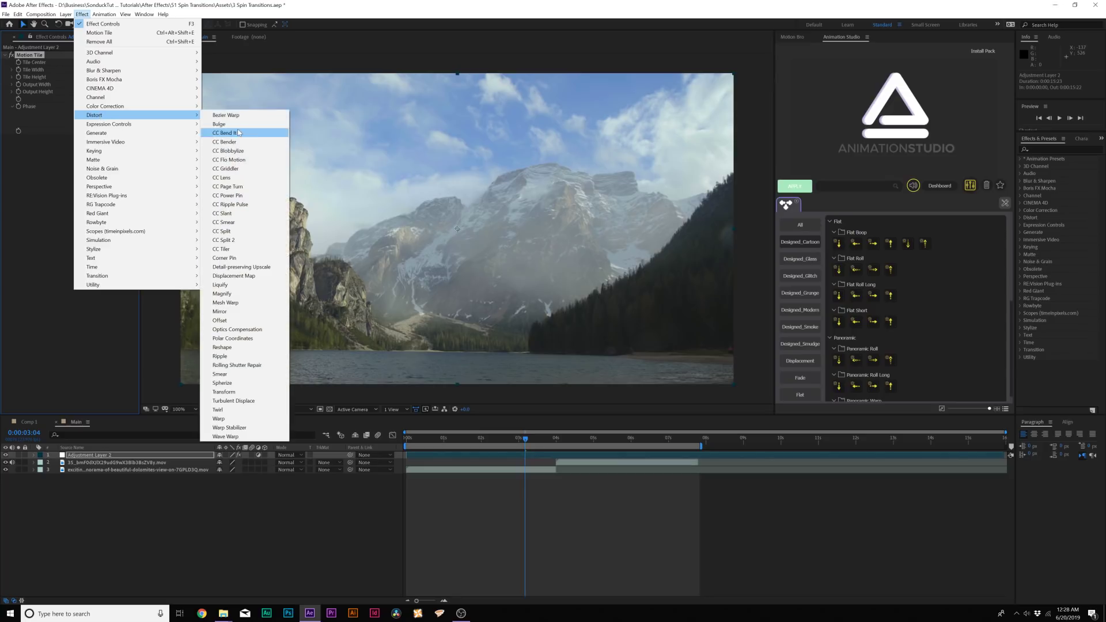
left_click(224, 392)
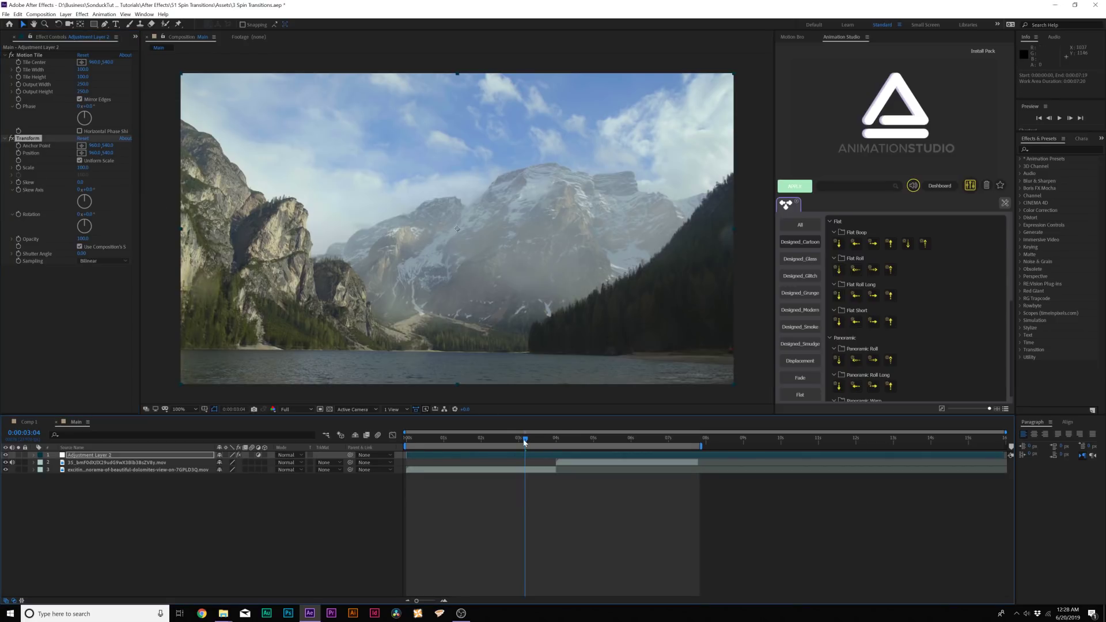
left_click_drag(524, 442, 520, 441)
left_click(18, 214)
key("u")
left_click_drag(522, 449, 595, 450)
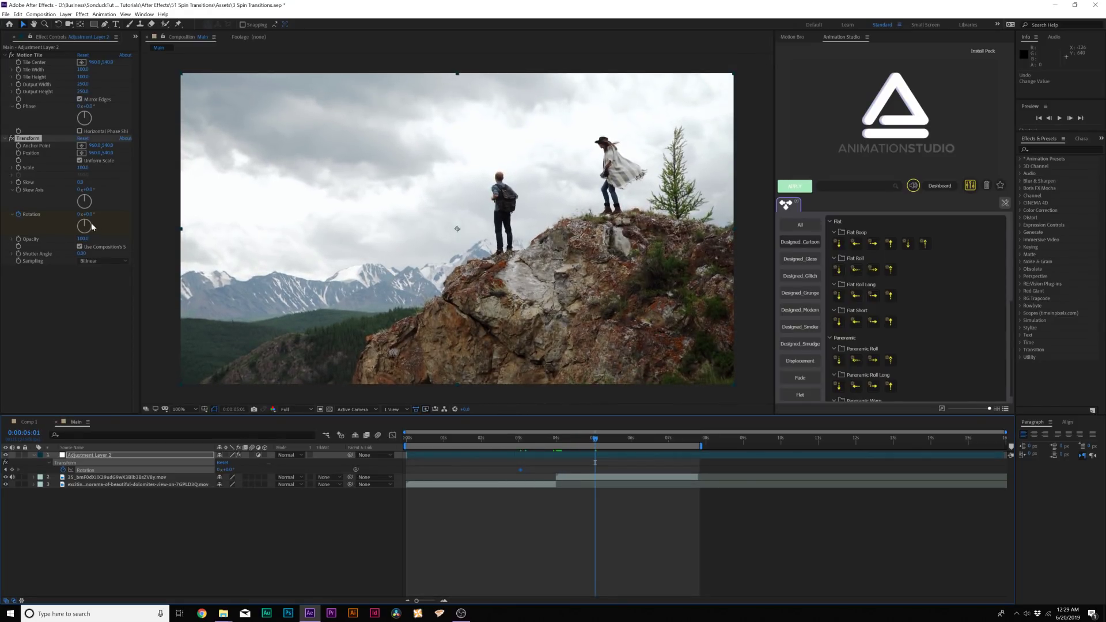
Set Rotation to one full turn at 4:16 and apply Easy Ease to the keyframes.
left_click(81, 214)
type("1")
key("Return")
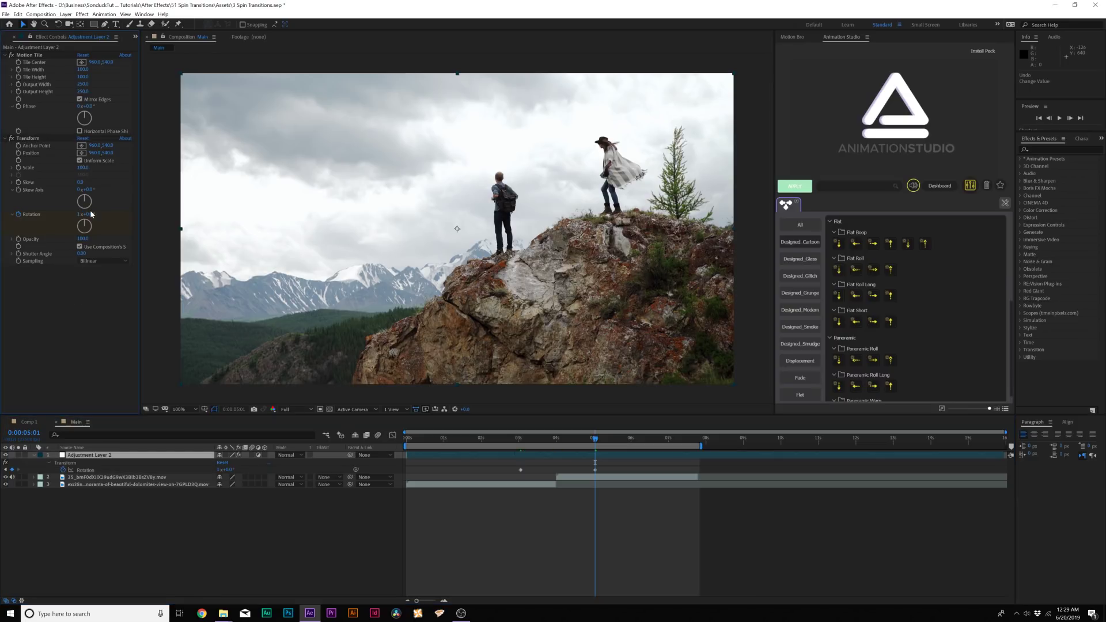
left_click_drag(88, 214, 332, 247)
key("ctrl+z")
left_click_drag(525, 433, 484, 486)
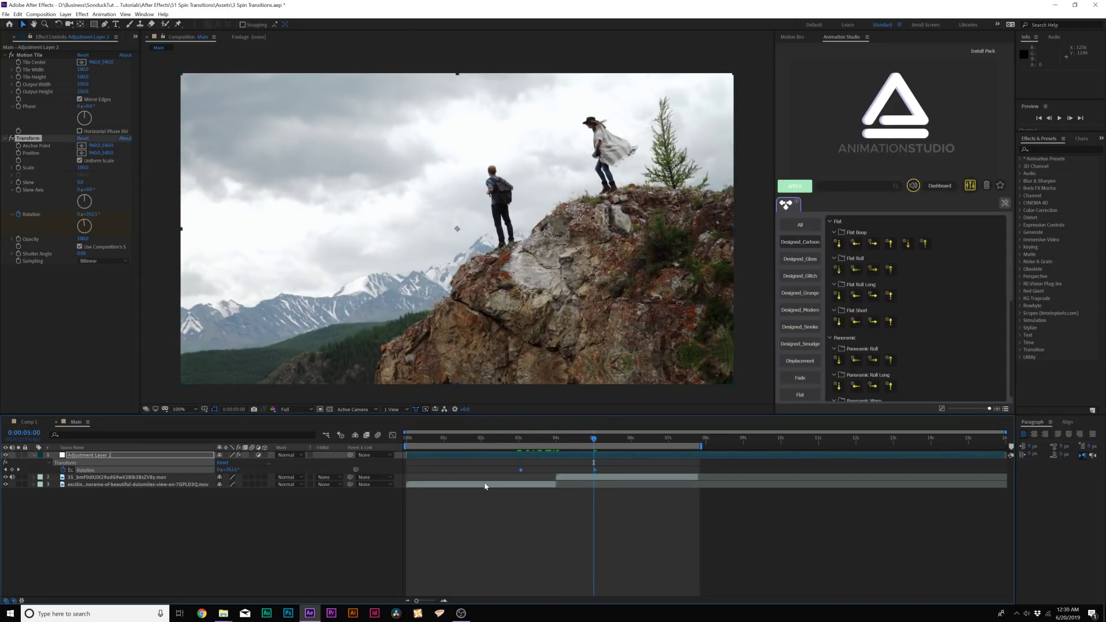
key("F9")
left_click(544, 503)
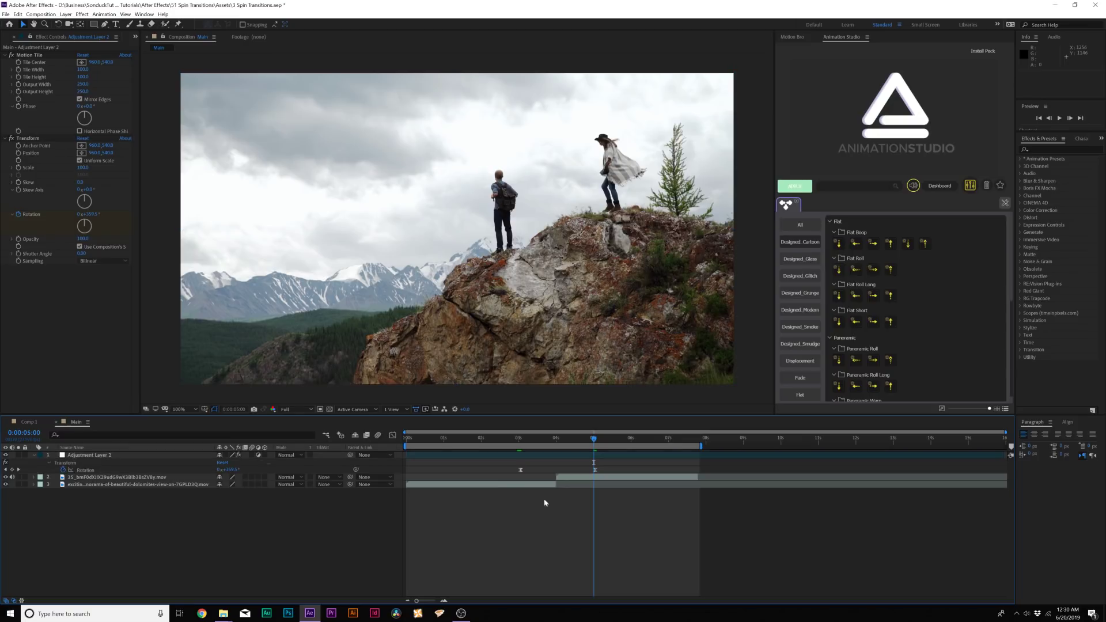
At 4:01, set the Transform shutter angle to 180 and preview the motion-blurred spin.
left_click(557, 435)
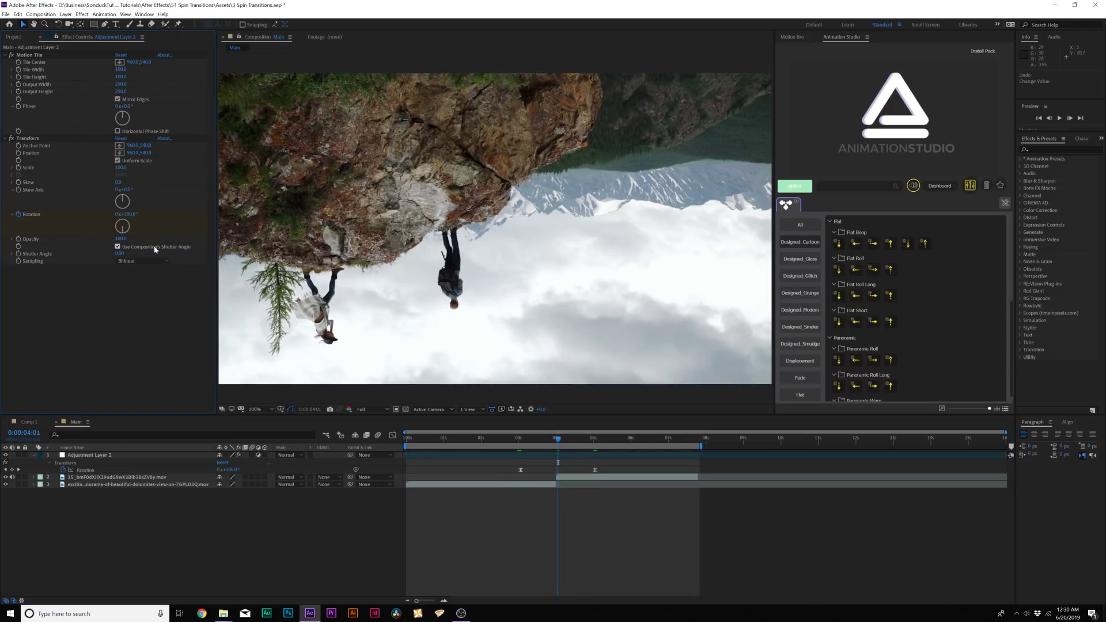
left_click(117, 247)
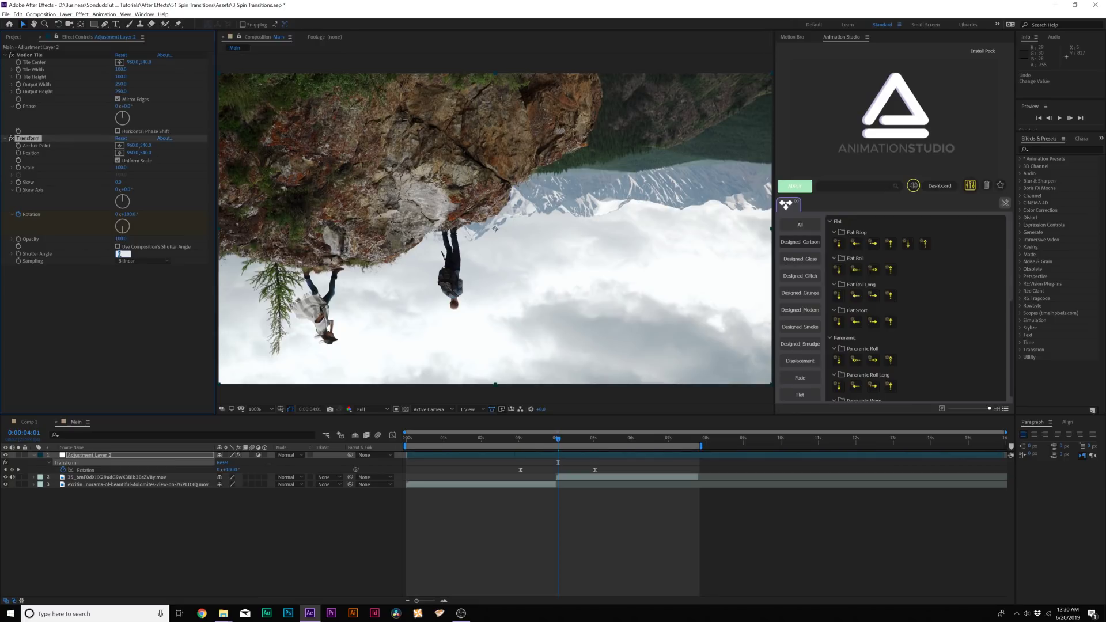
left_click(104, 309)
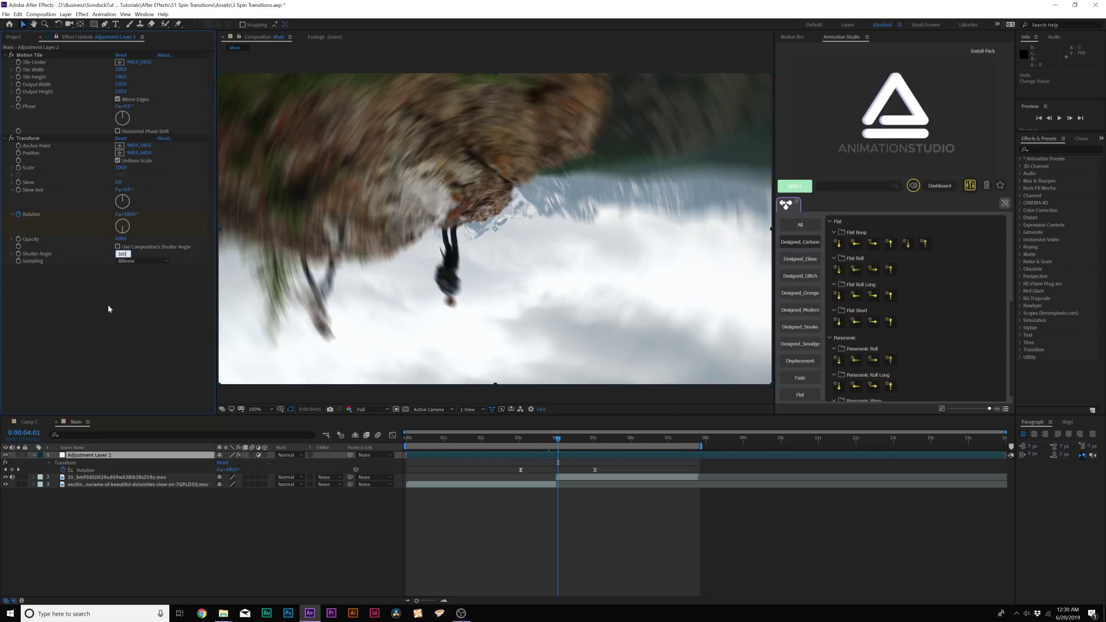
key("space")
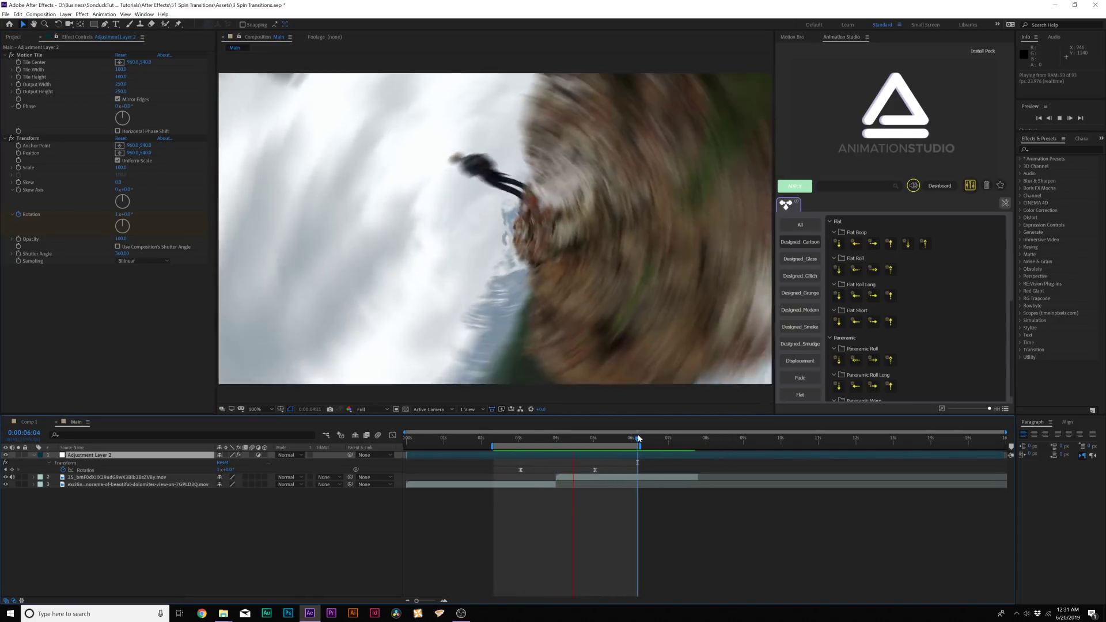
key("space")
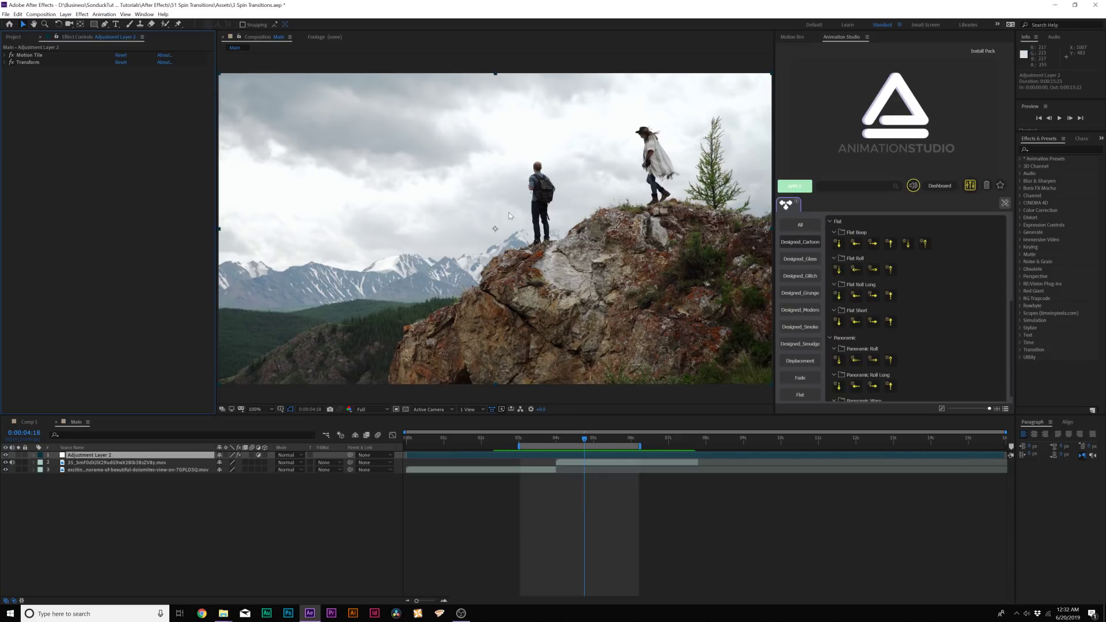
Add Gaussian Blur with Blurriness about 101.7 at 4:00 and Repeat Edge Pixels on.
left_click(82, 14)
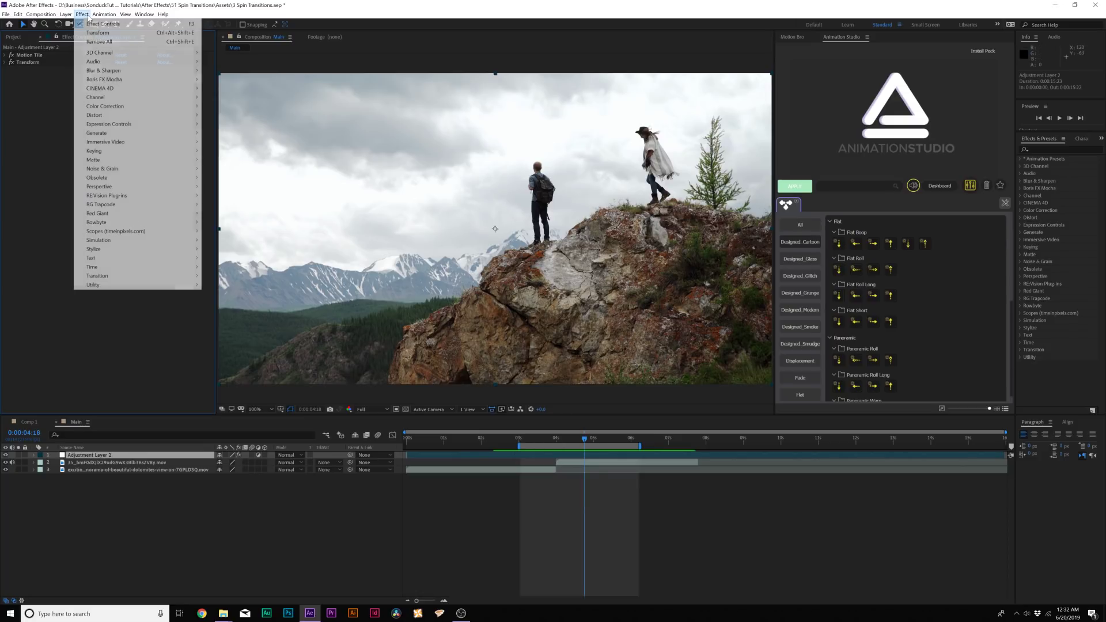
mouse_move(144, 73)
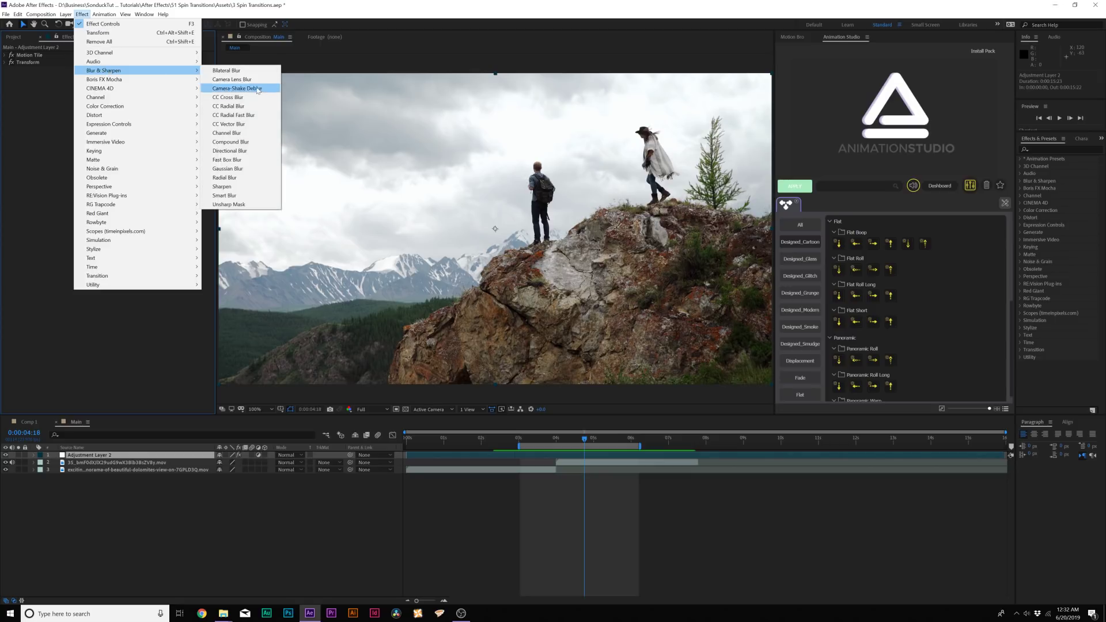
left_click(232, 170)
left_click(534, 441)
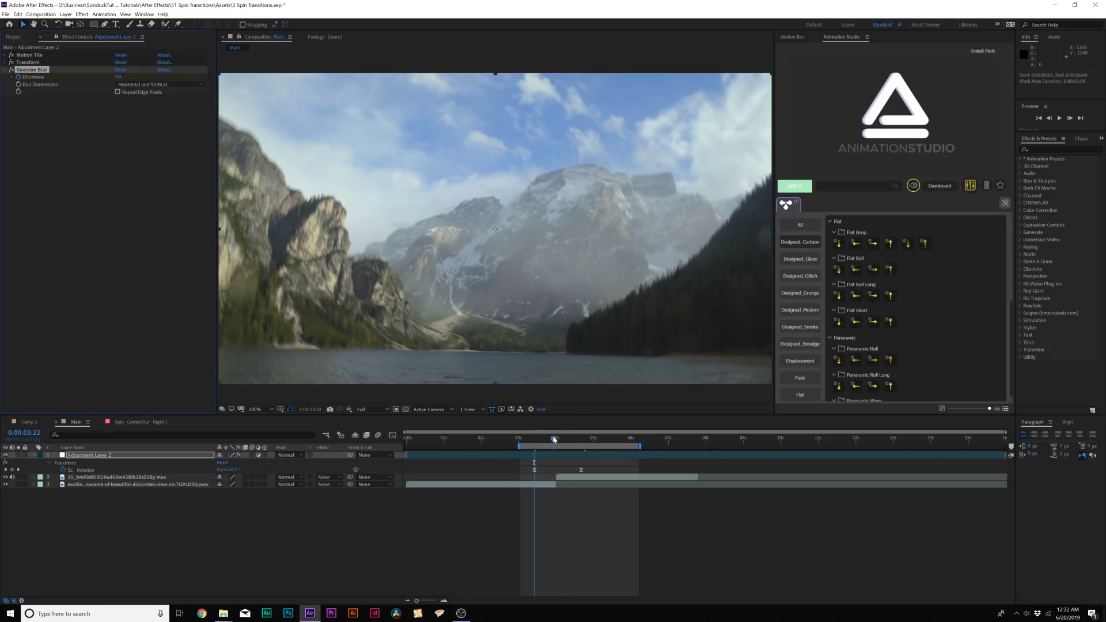
left_click_drag(554, 440, 556, 439)
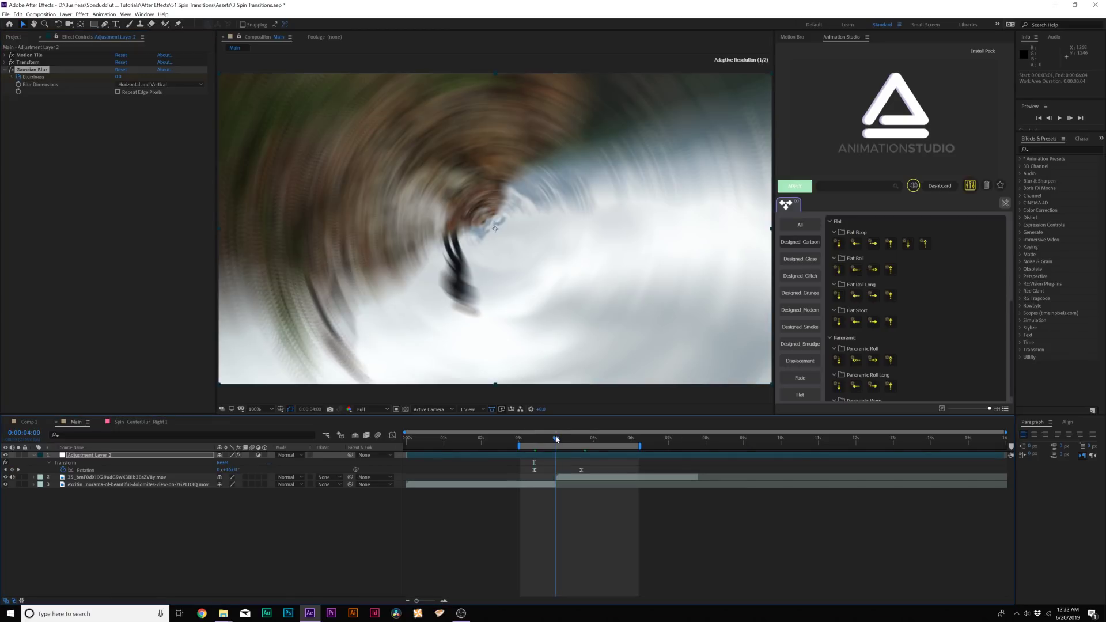
left_click_drag(118, 77, 558, 111)
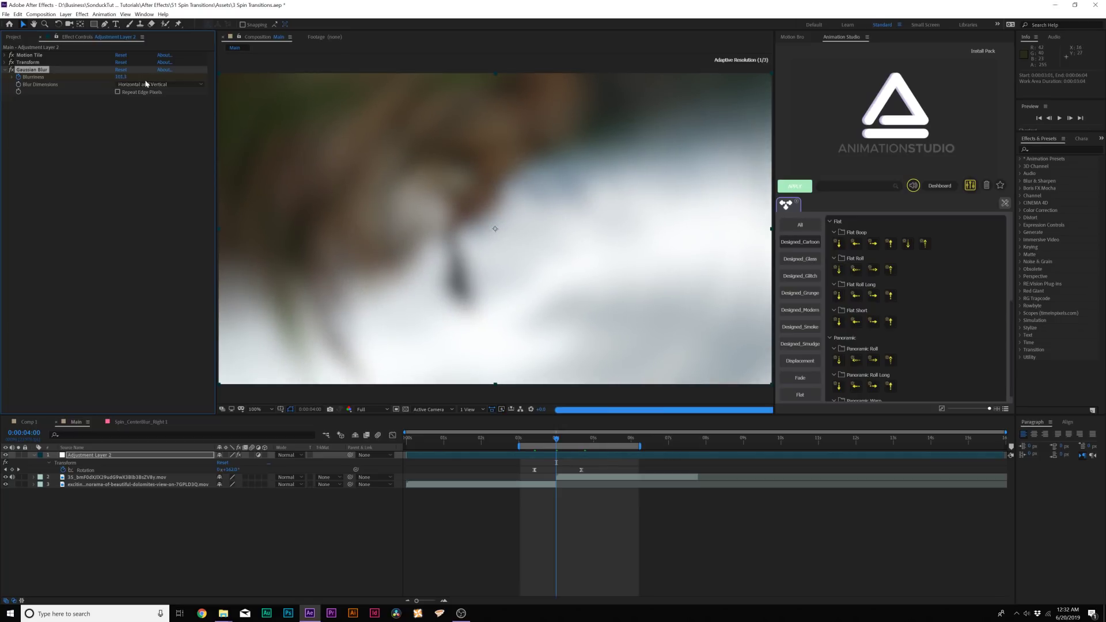
left_click(118, 92)
Drop Blurriness to 0 at 4:16, select the Blurriness keyframes, and preview the transition.
left_click(577, 439)
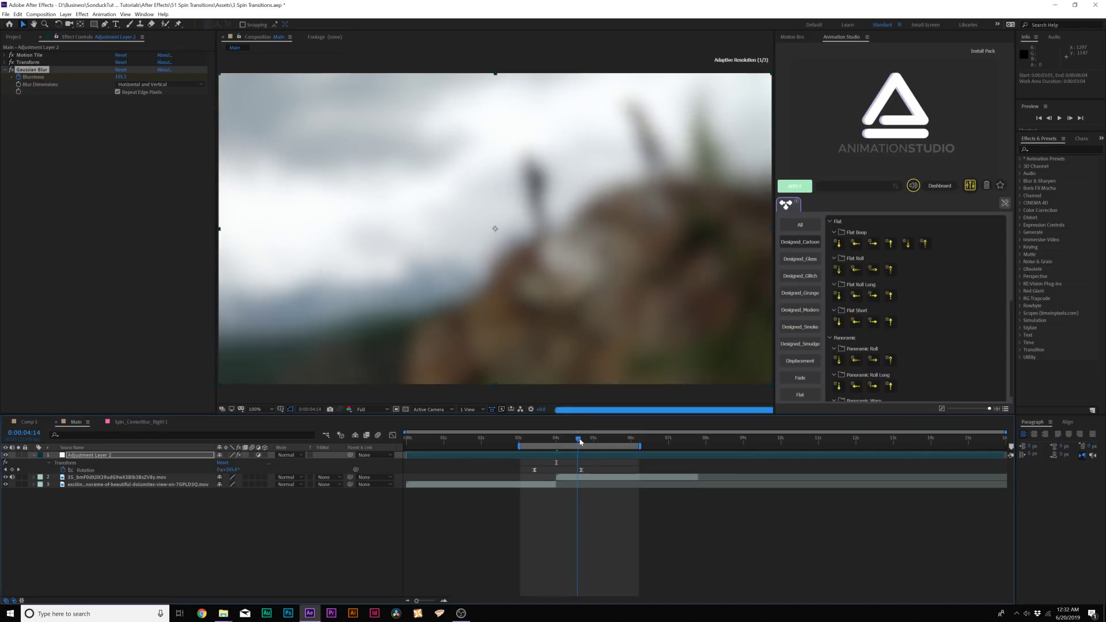
left_click_drag(579, 441, 581, 442)
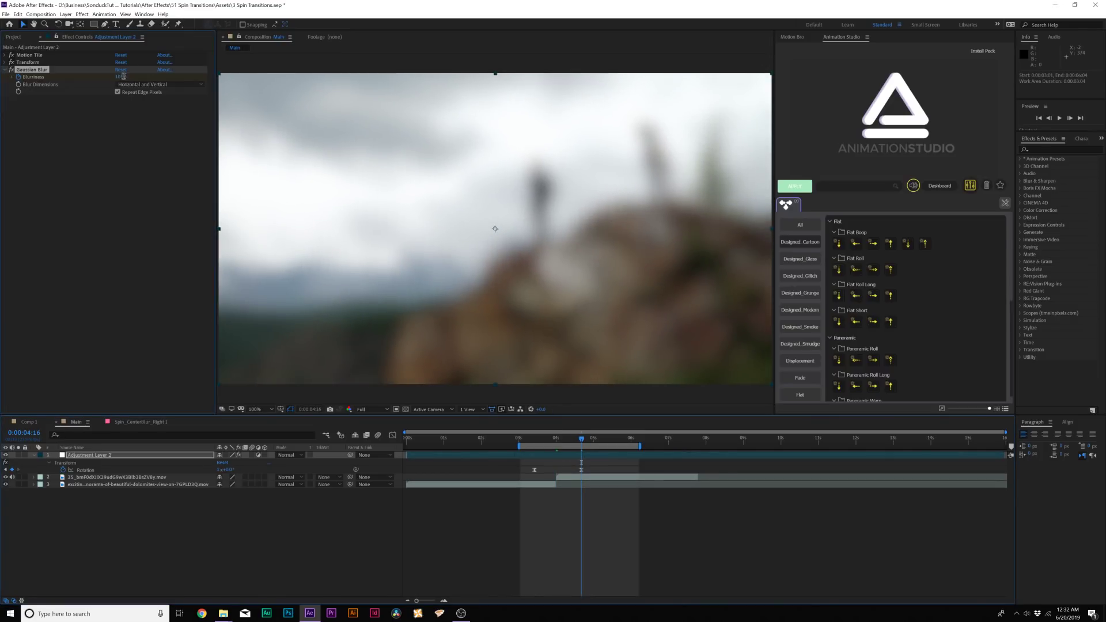
left_click_drag(124, 76, 140, 245)
key("u")
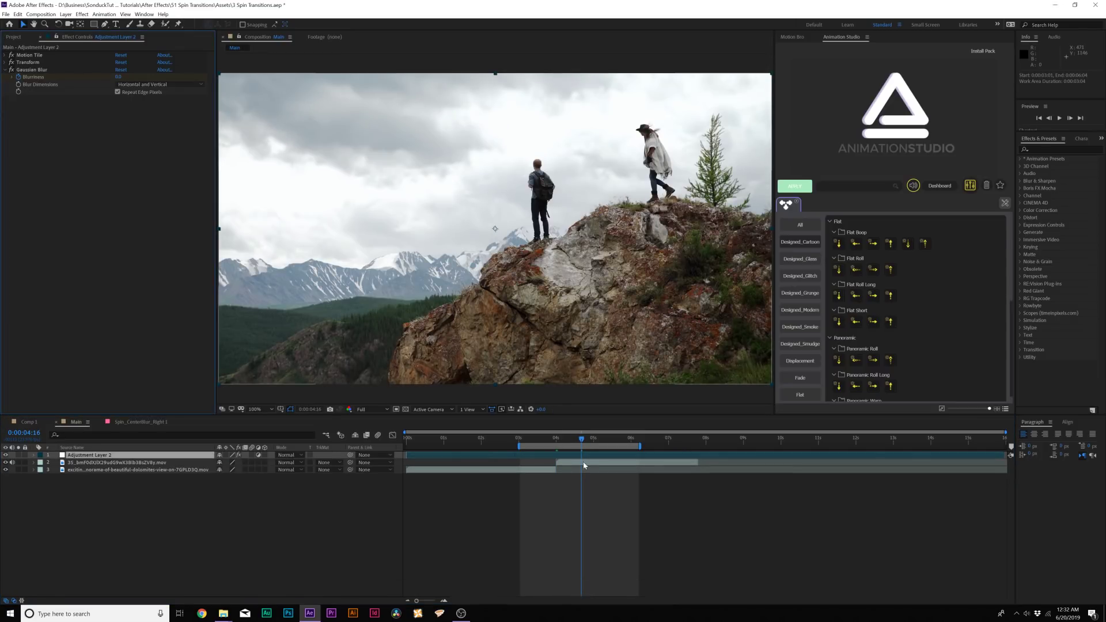
key("u")
left_click(534, 485)
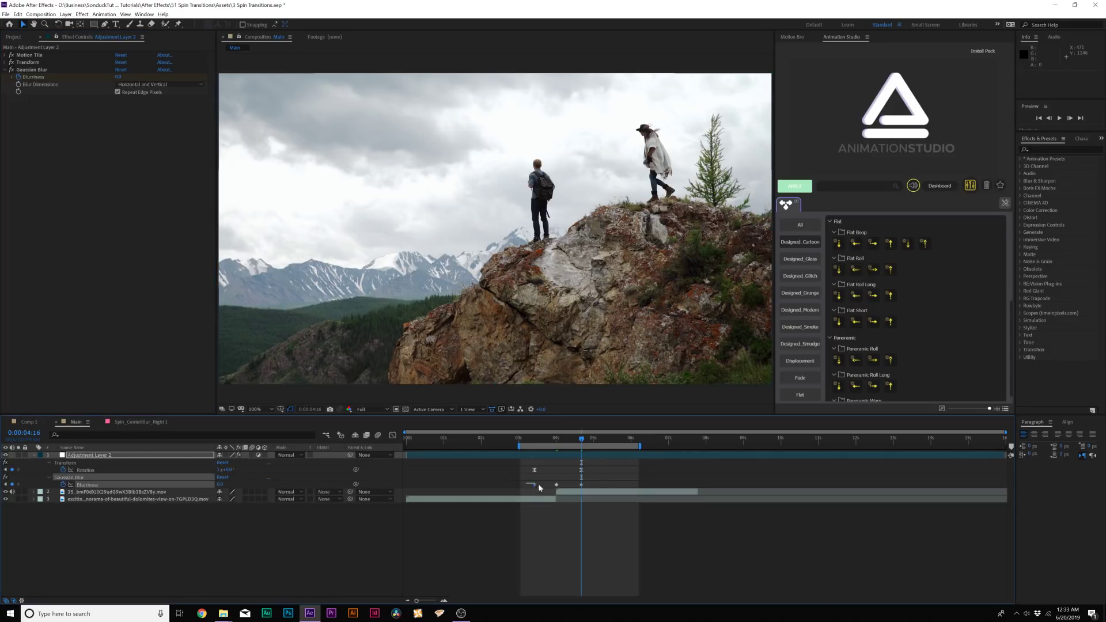
left_click(583, 485)
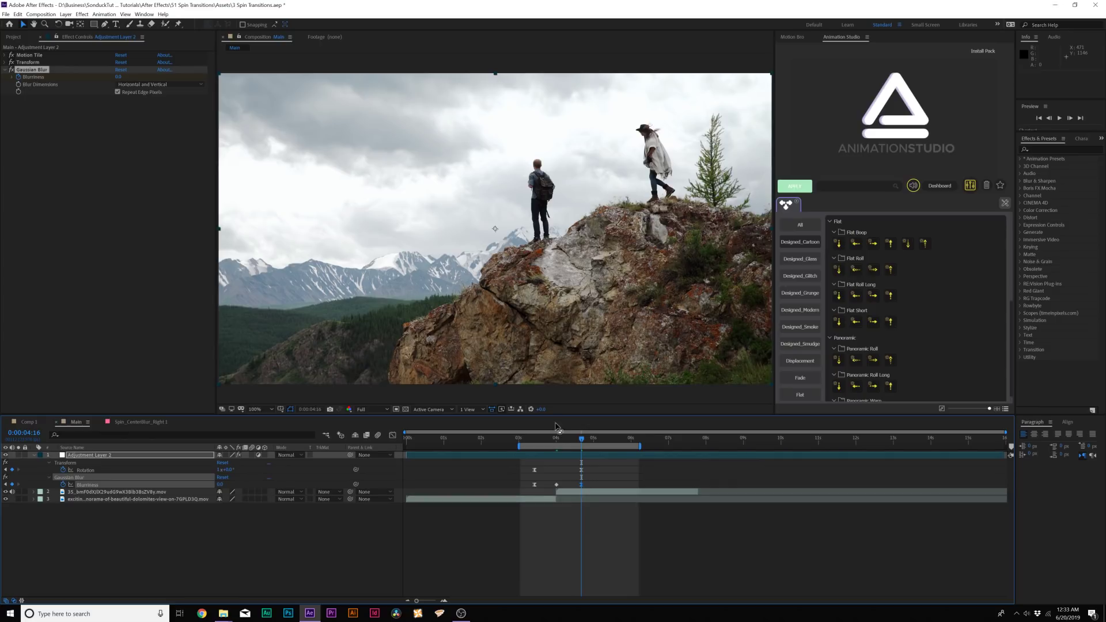
left_click(556, 442)
key("space")
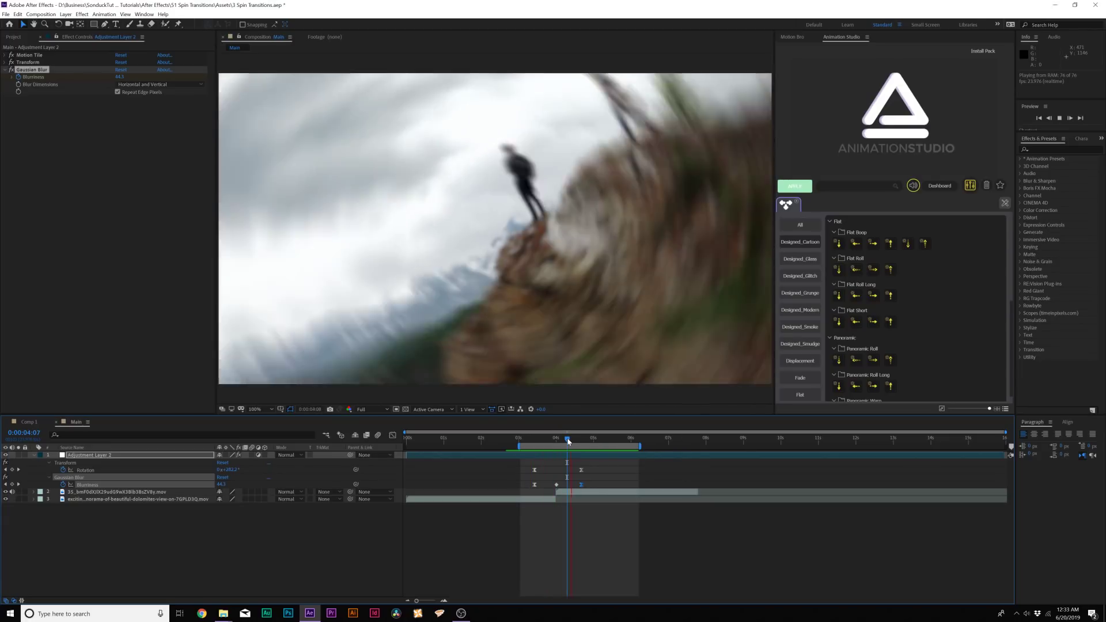
key("space")
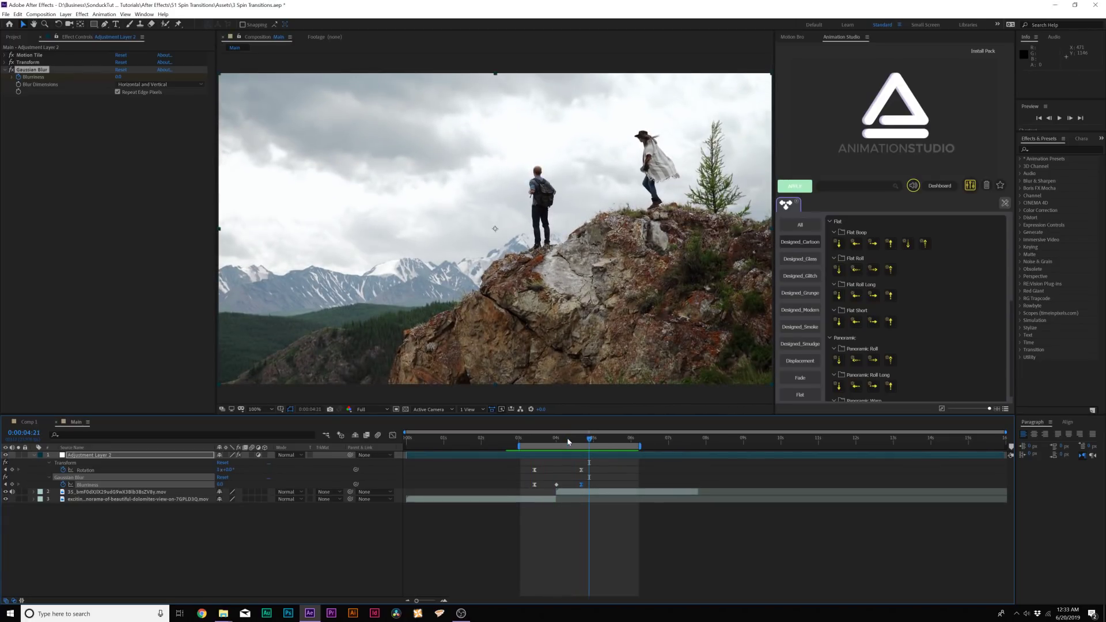
left_click(37, 455)
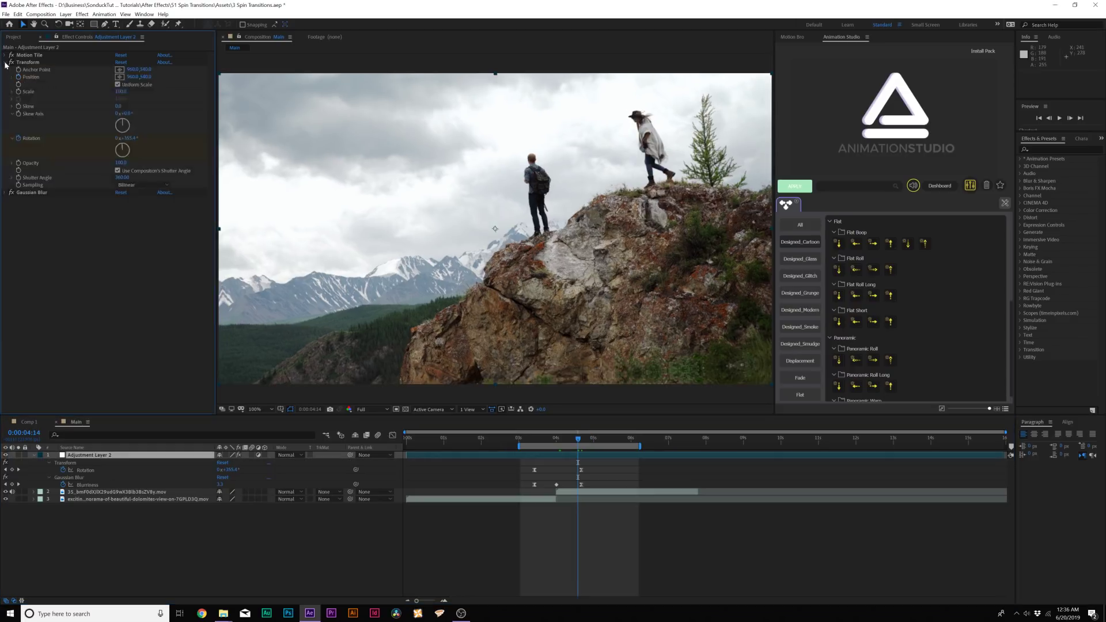
left_click(5, 70)
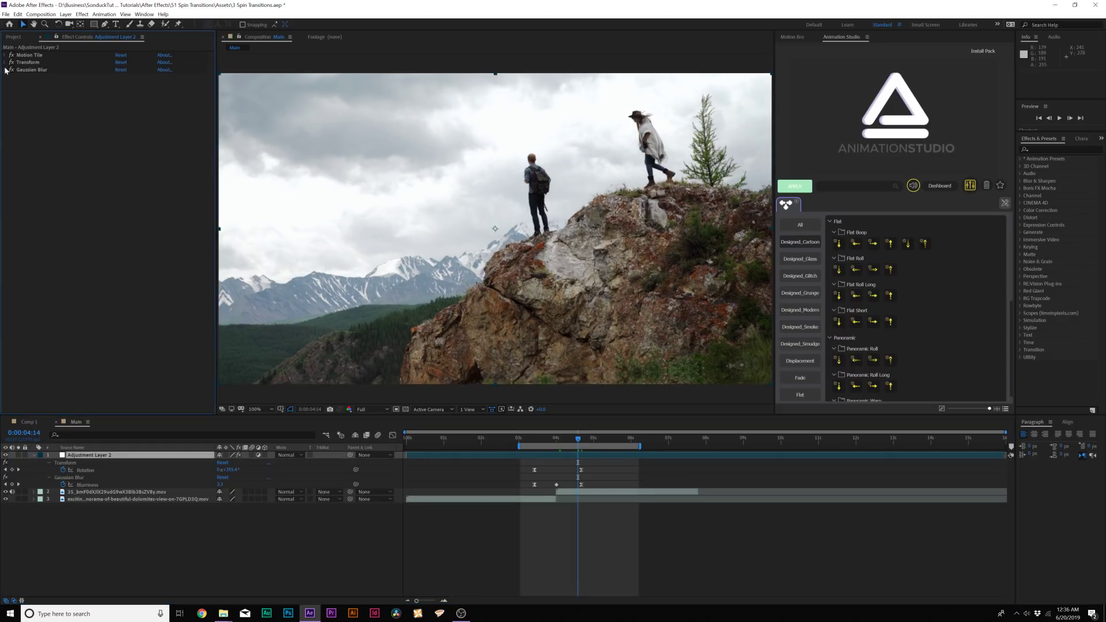
Add Optics Compensation and set a Field Of View keyframe at the transition start.
left_click(83, 15)
mouse_move(115, 118)
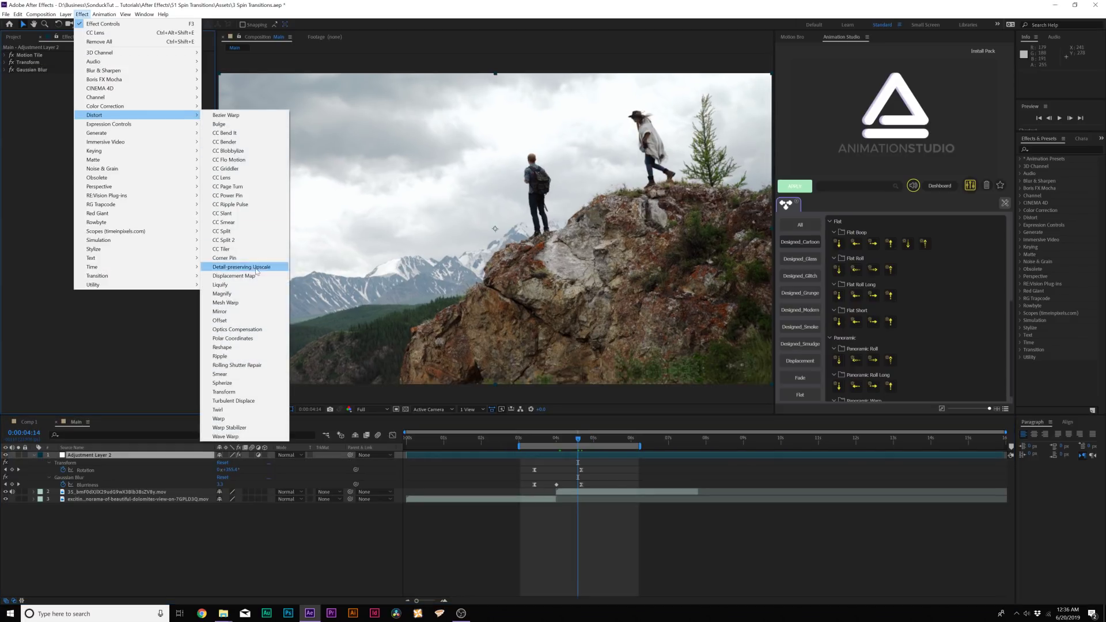
left_click(236, 328)
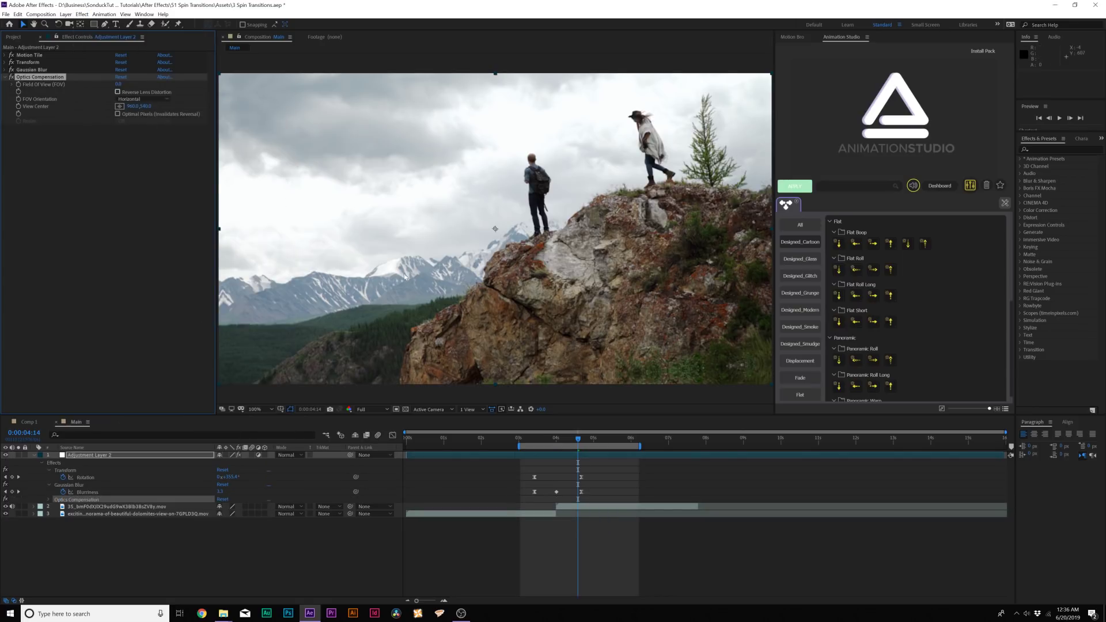
left_click(534, 444)
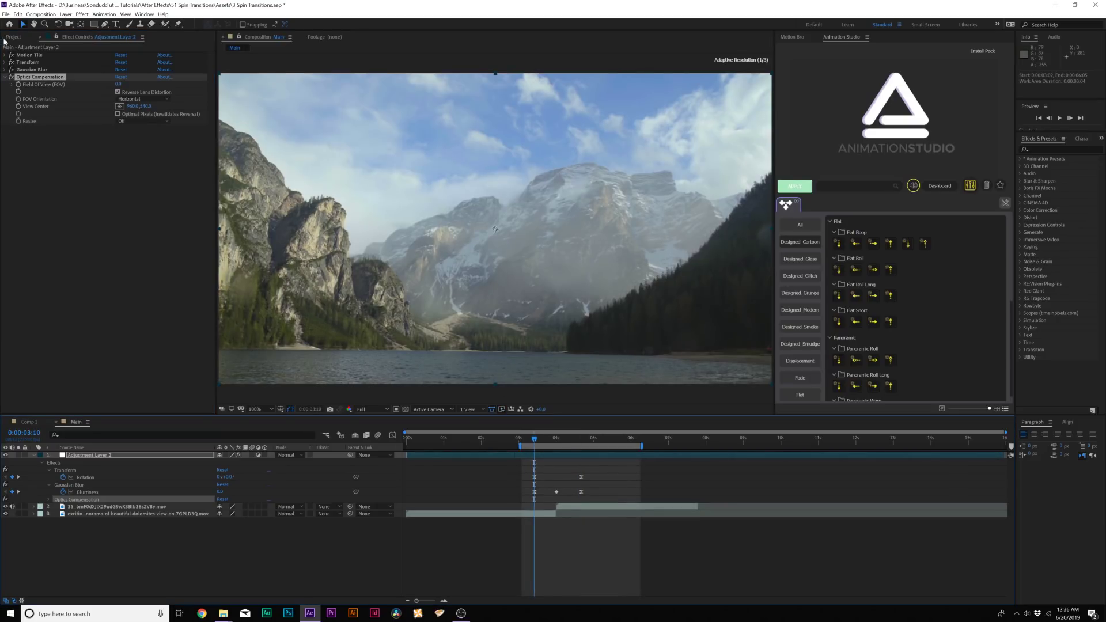
left_click(19, 86)
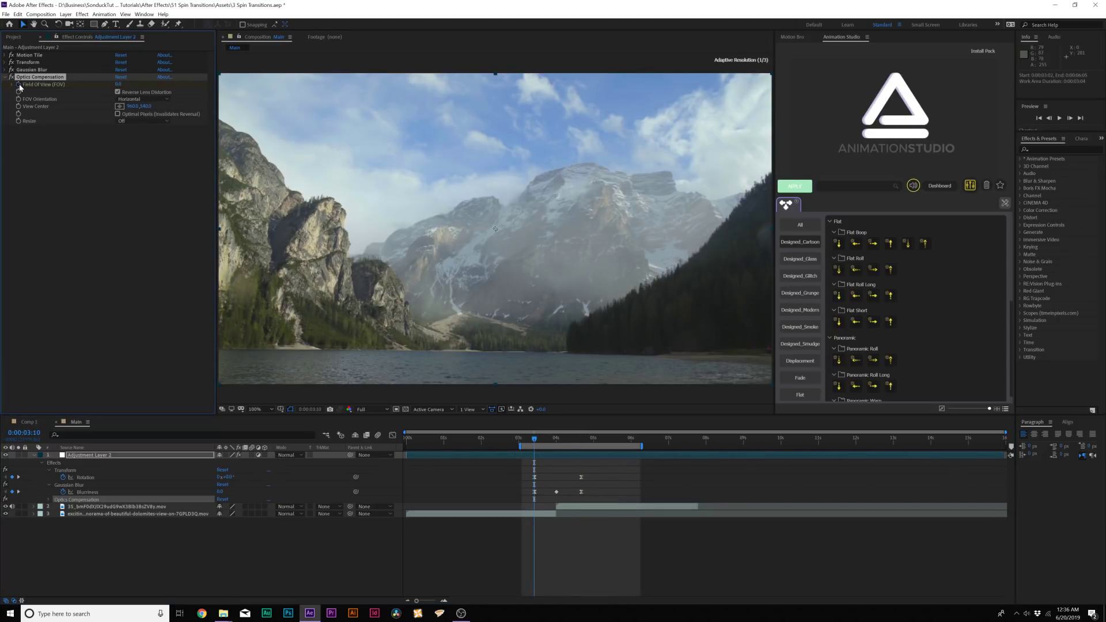
left_click(582, 443)
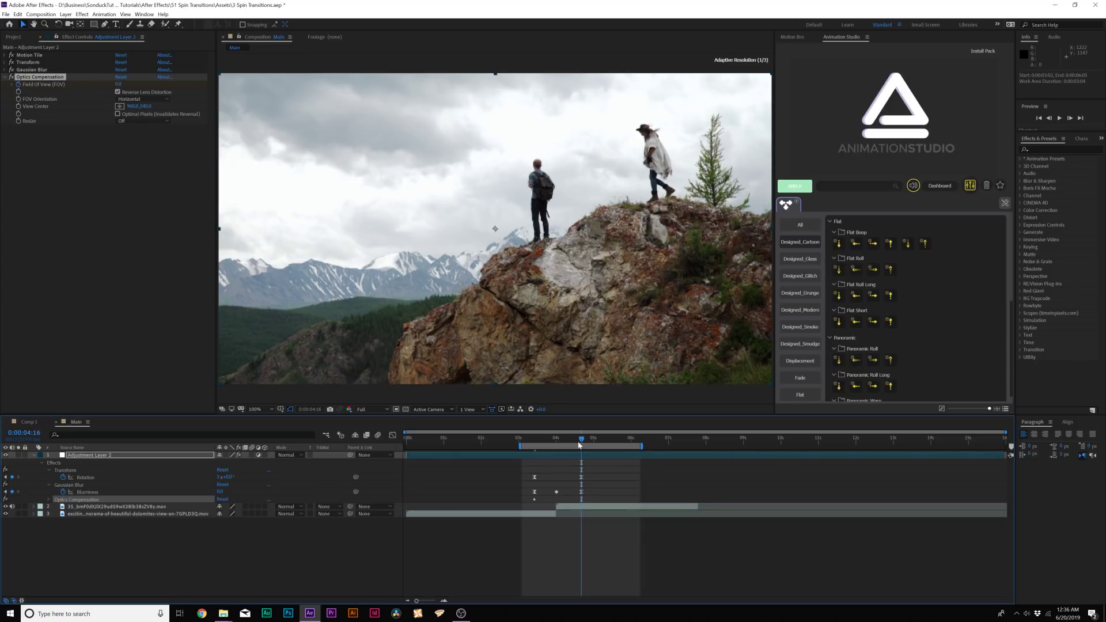
key("u")
key("u")
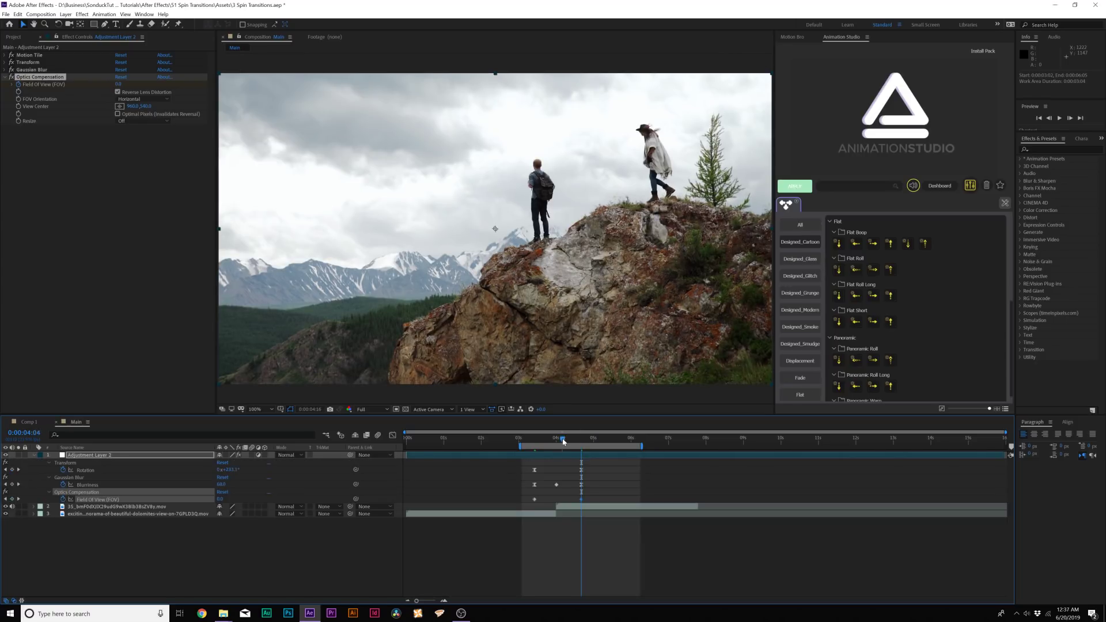
At the midpoint, raise Field Of View to 110, toggle Gaussian Blur to compare, and preview.
left_click_drag(563, 441, 556, 441)
left_click_drag(118, 84, 246, 99)
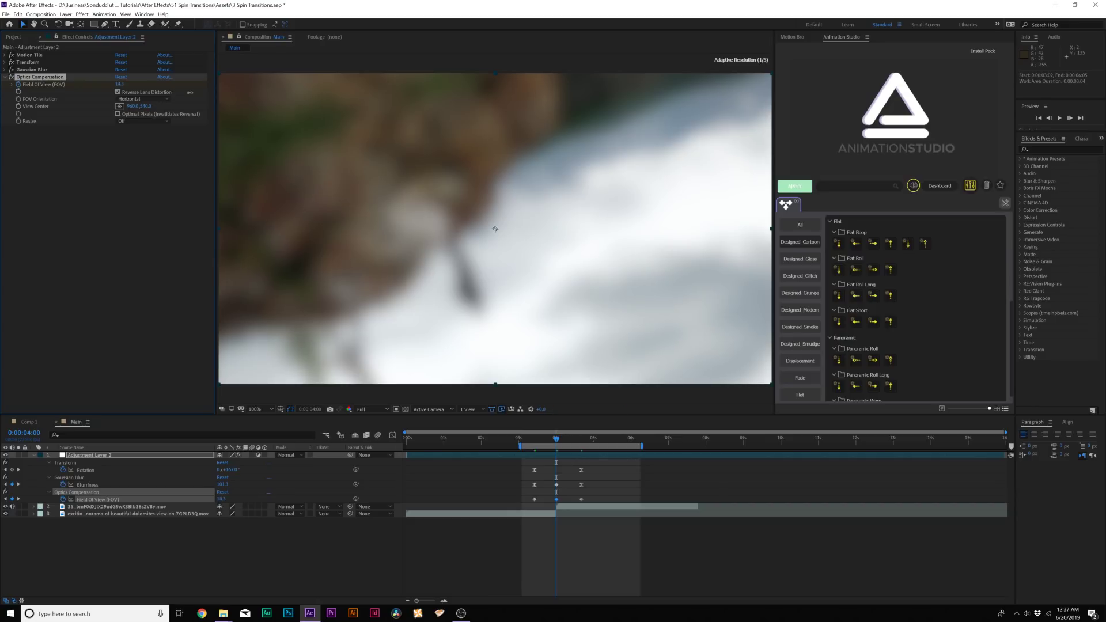
left_click_drag(365, 117, 646, 146)
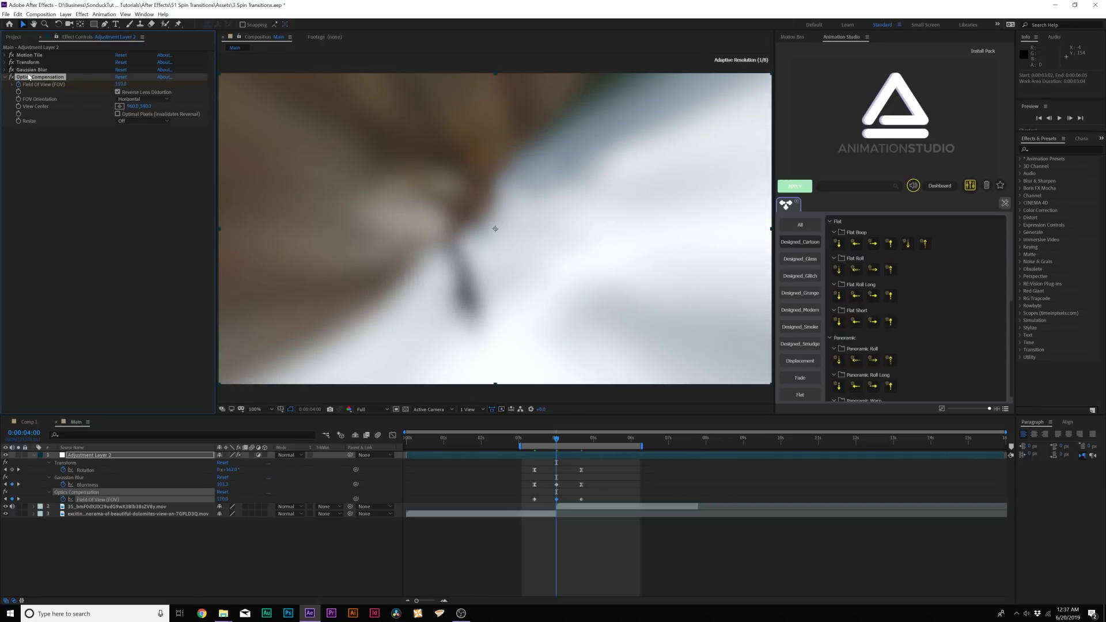
left_click(12, 69)
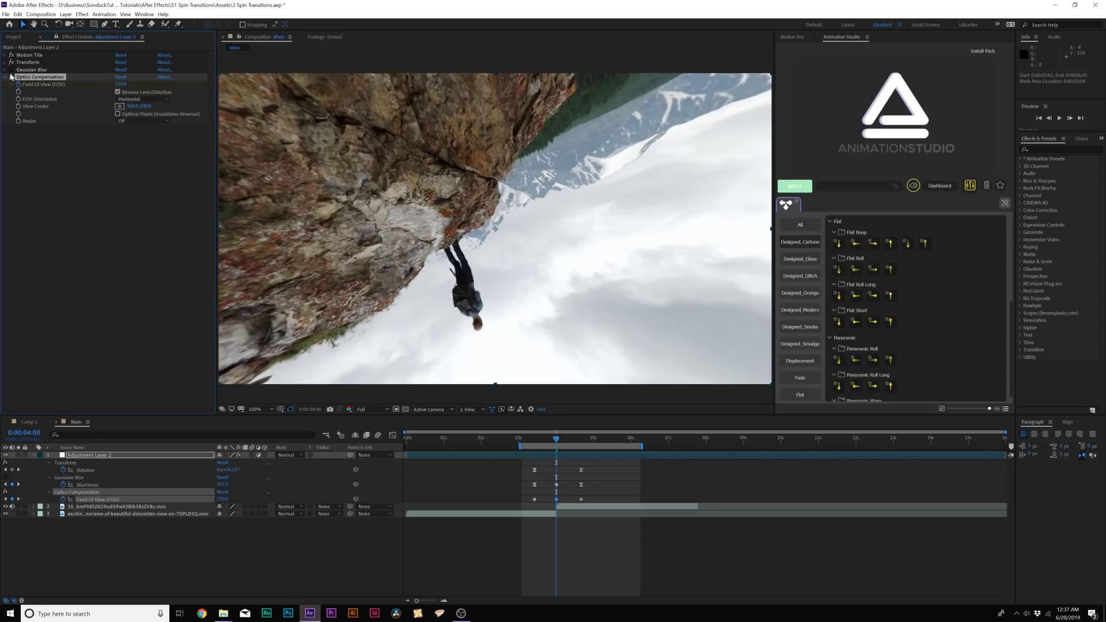
left_click(11, 76)
left_click(28, 62)
key("space")
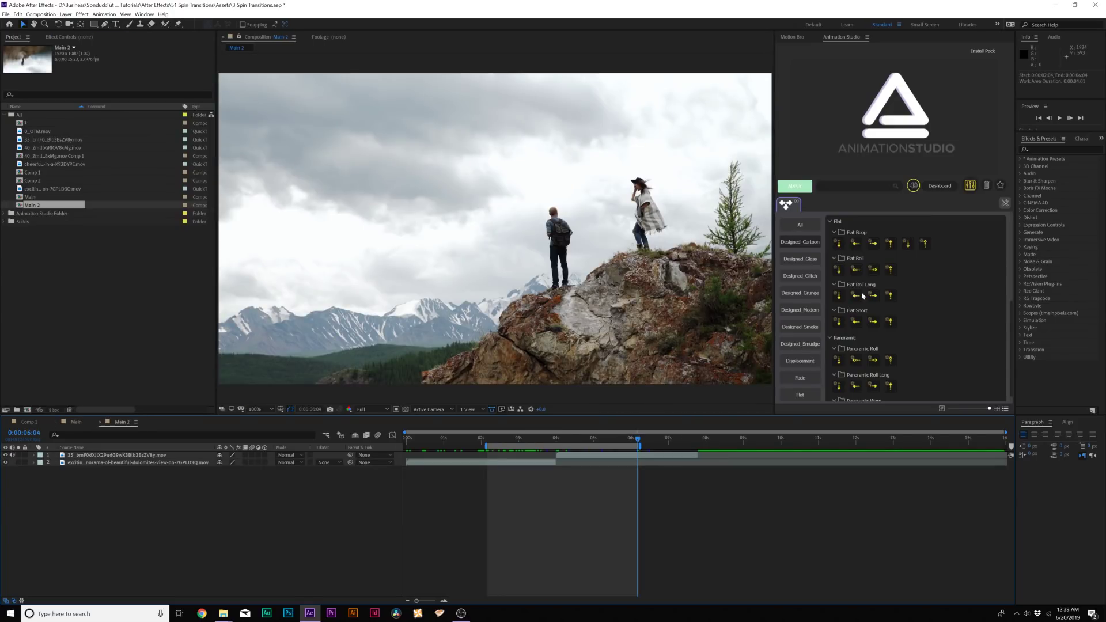
Scroll Animation Studio to the Spin transition presets and watch several preset previews.
scroll(862, 291, "down", 3)
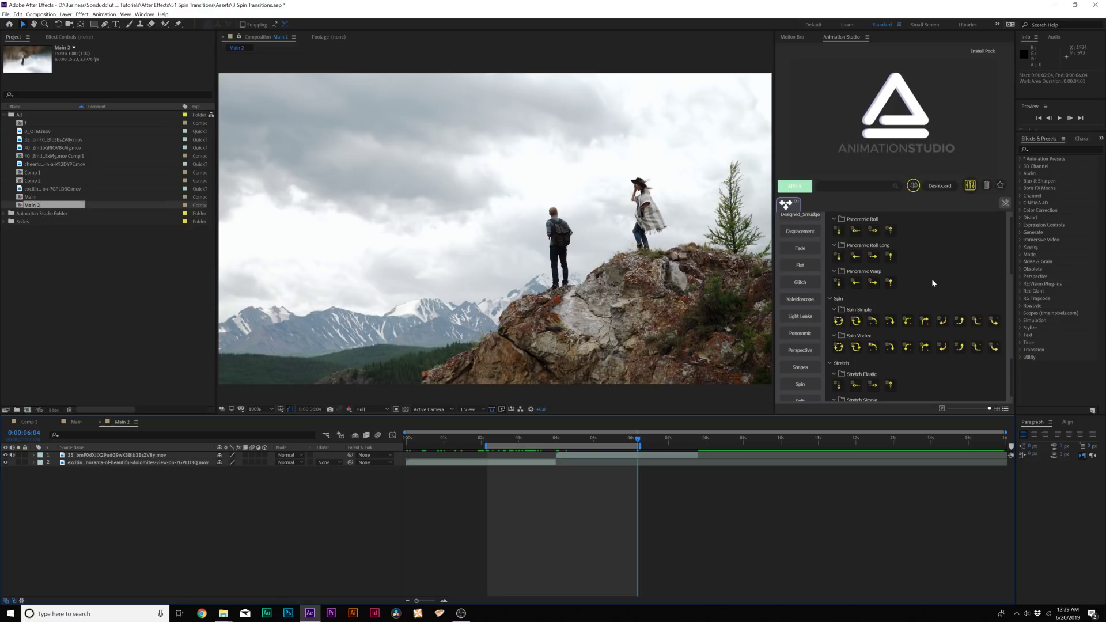
scroll(931, 278, "up", 3)
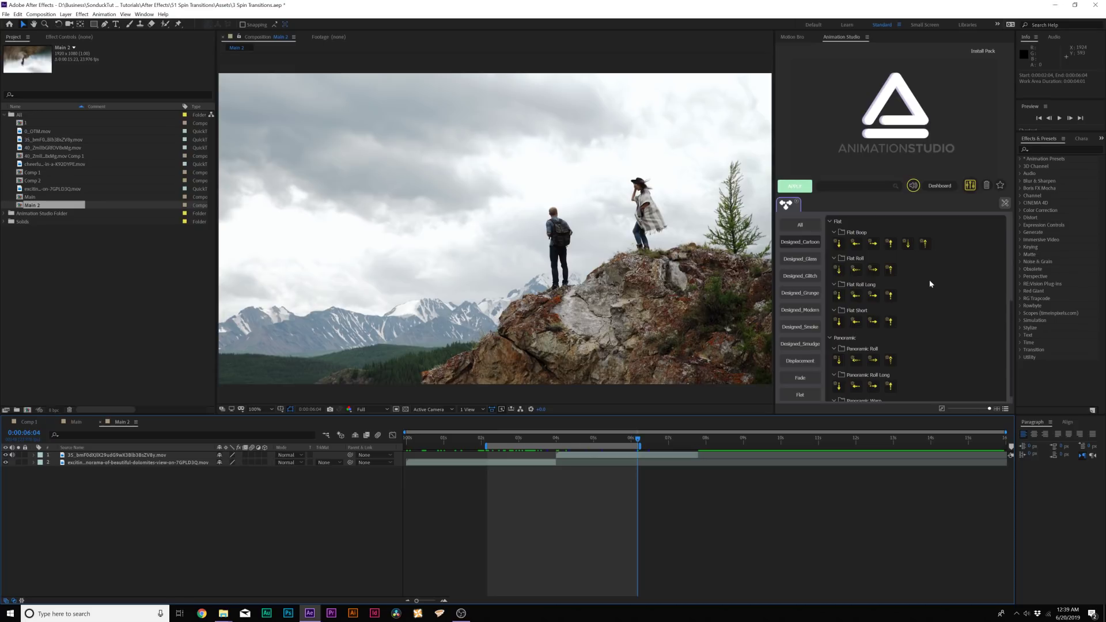
scroll(928, 278, "down", 5)
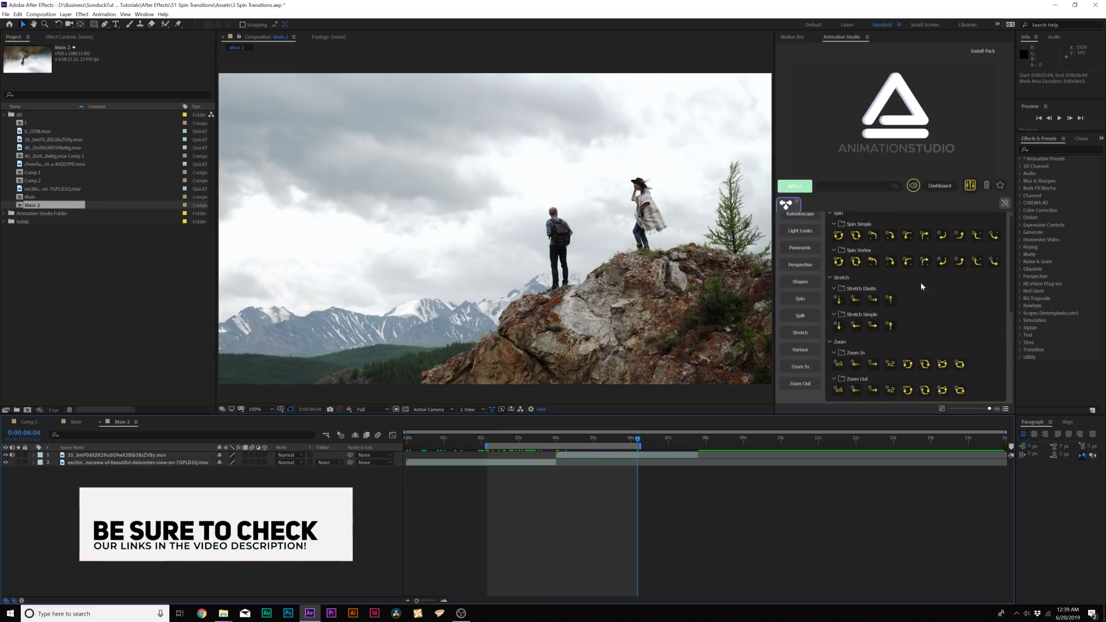
scroll(921, 286, "up", 10)
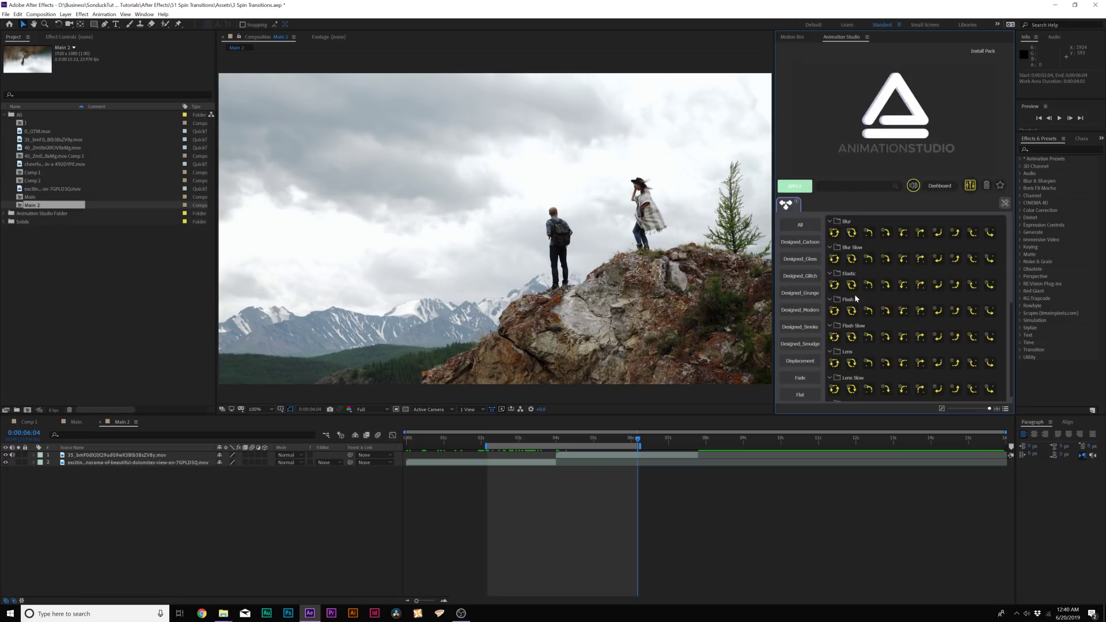
scroll(834, 327, "down", 2)
scroll(823, 270, "down", 3)
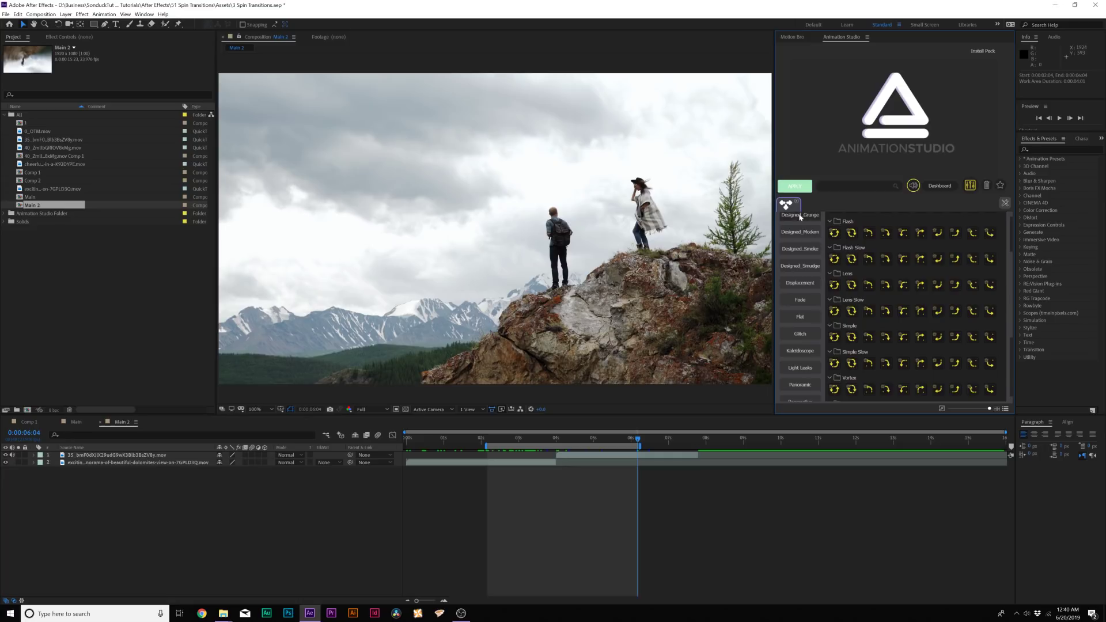
scroll(846, 311, "up", 6)
mouse_move(872, 234)
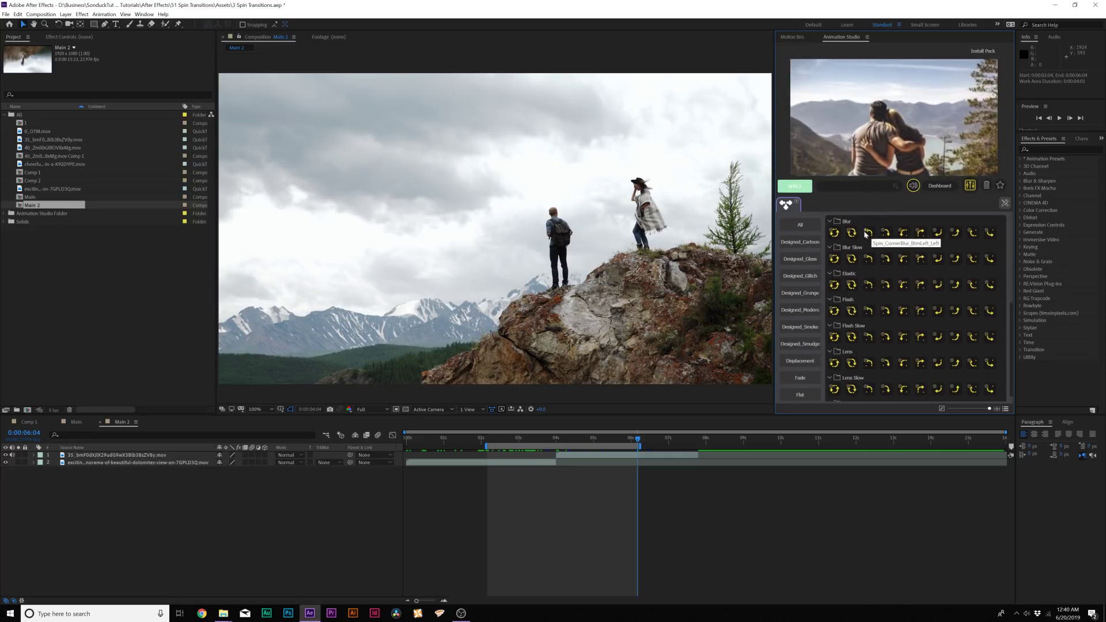
mouse_move(852, 284)
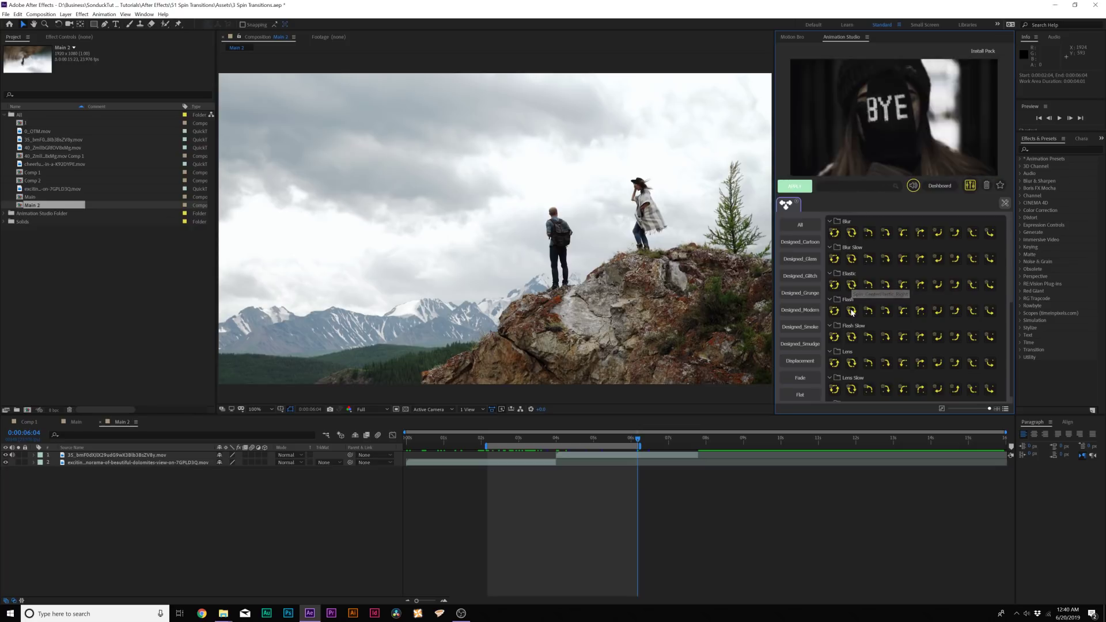
mouse_move(853, 338)
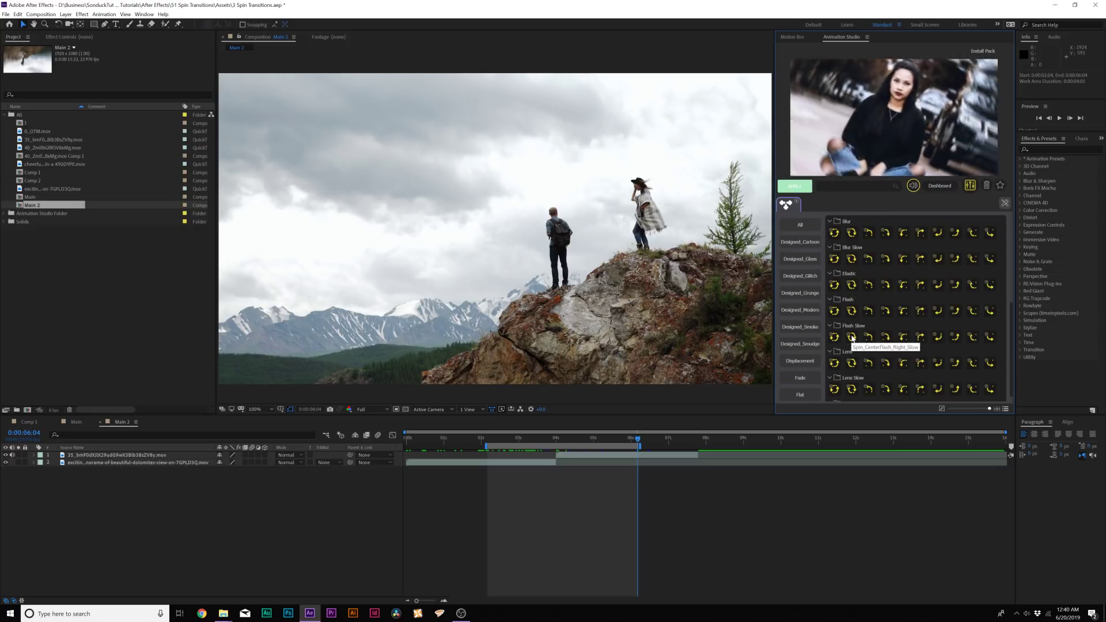
scroll(852, 337, "down", 3)
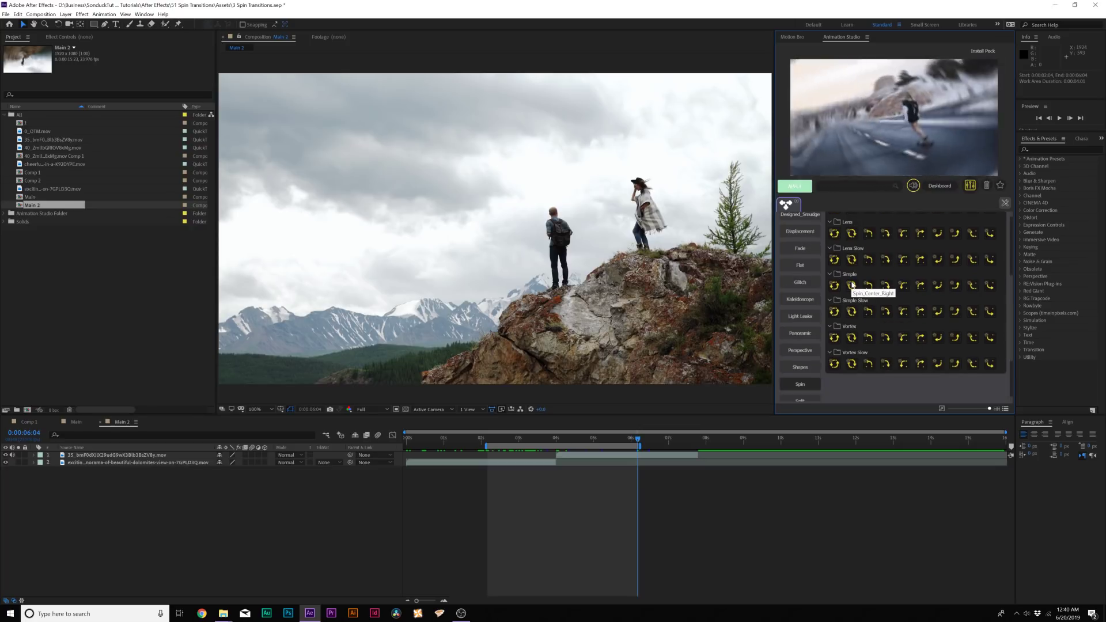
Apply the Spin_Center_Right preset and drag its layer over the cut at about 4 seconds.
left_click(853, 286)
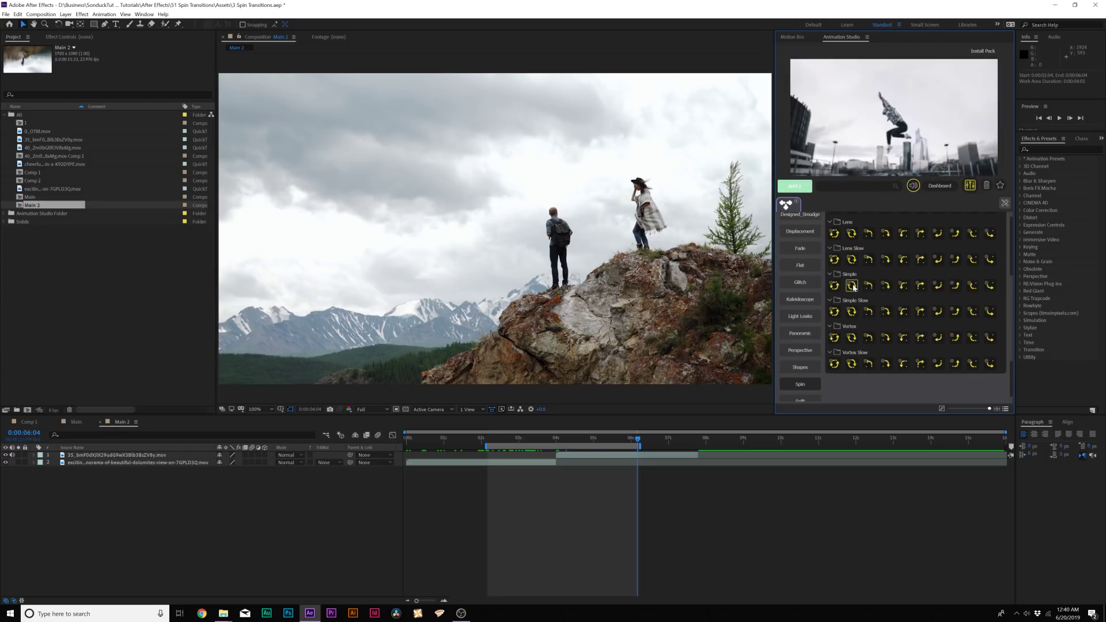
left_click(801, 189)
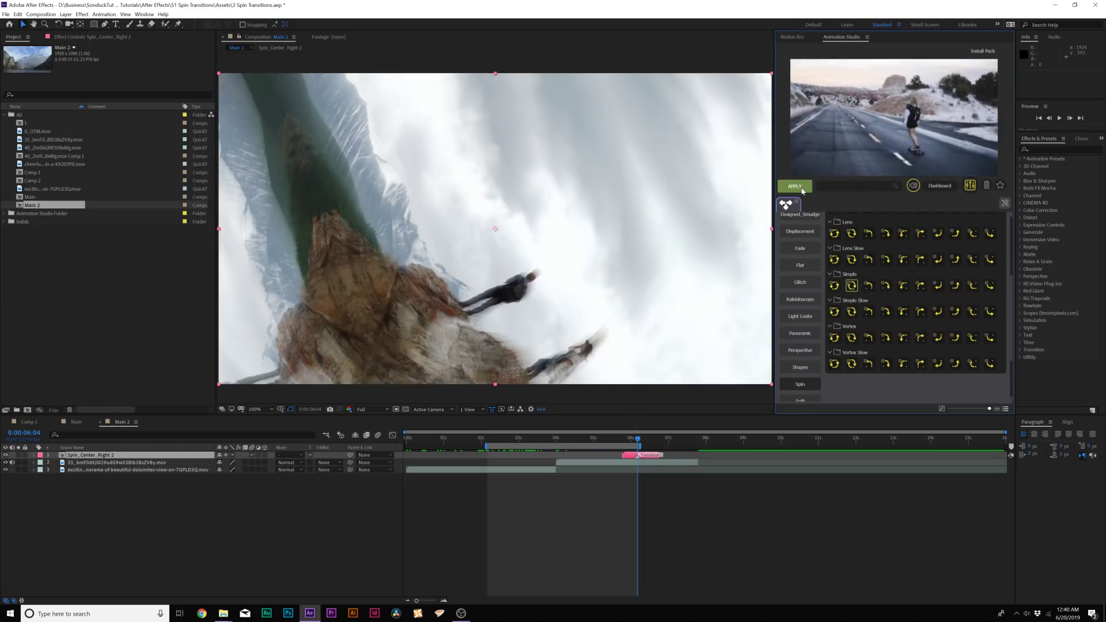
left_click(632, 456)
left_click_drag(633, 456, 550, 461)
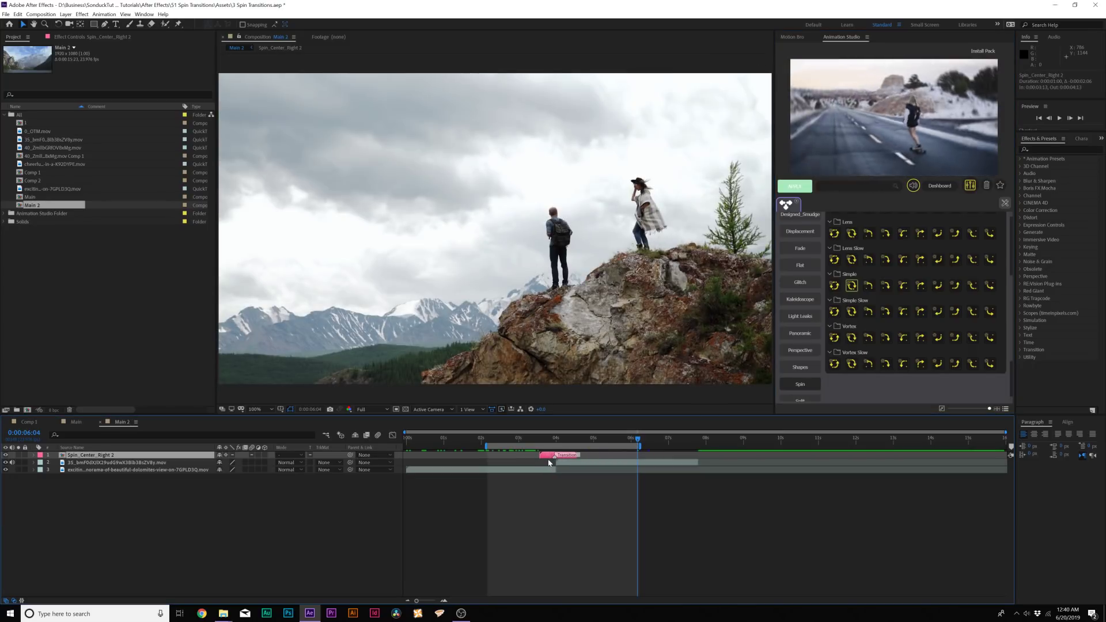